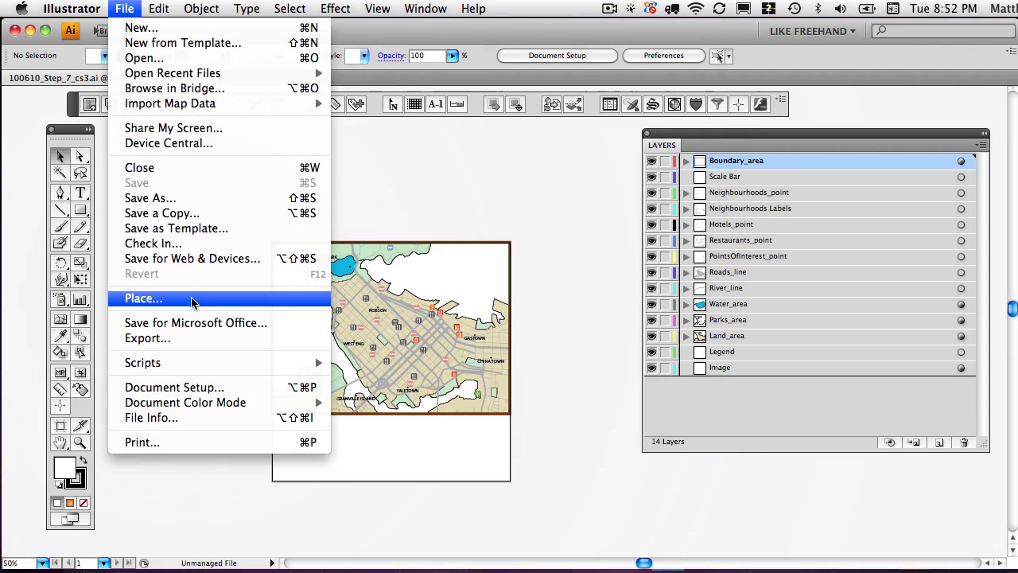
Move the non-MAP layer Image into the Vancouver Downtown map view with the Area feature type, and put the MAP Views list away
left_click(192, 302)
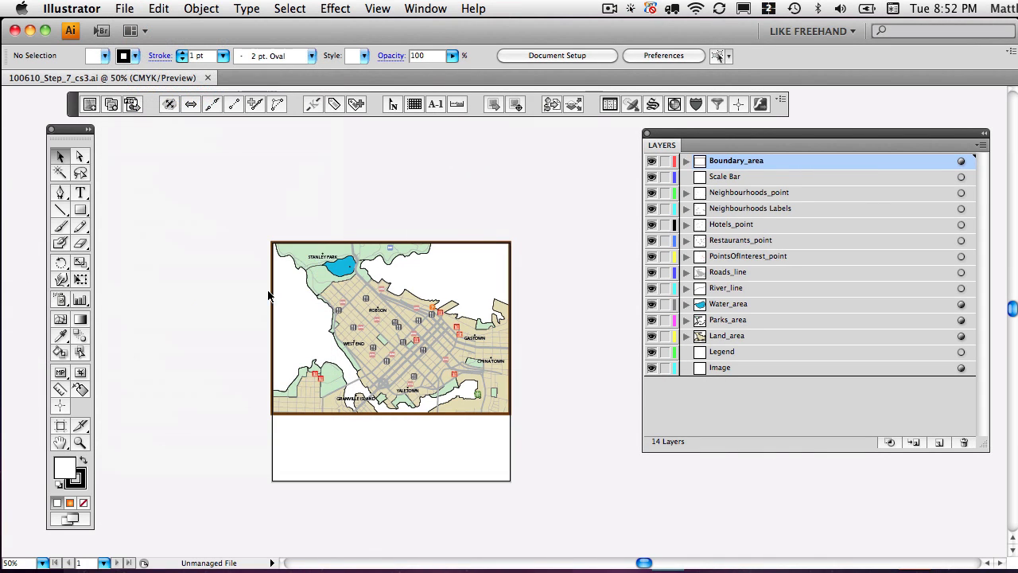
left_click(675, 104)
left_click_drag(670, 125, 276, 128)
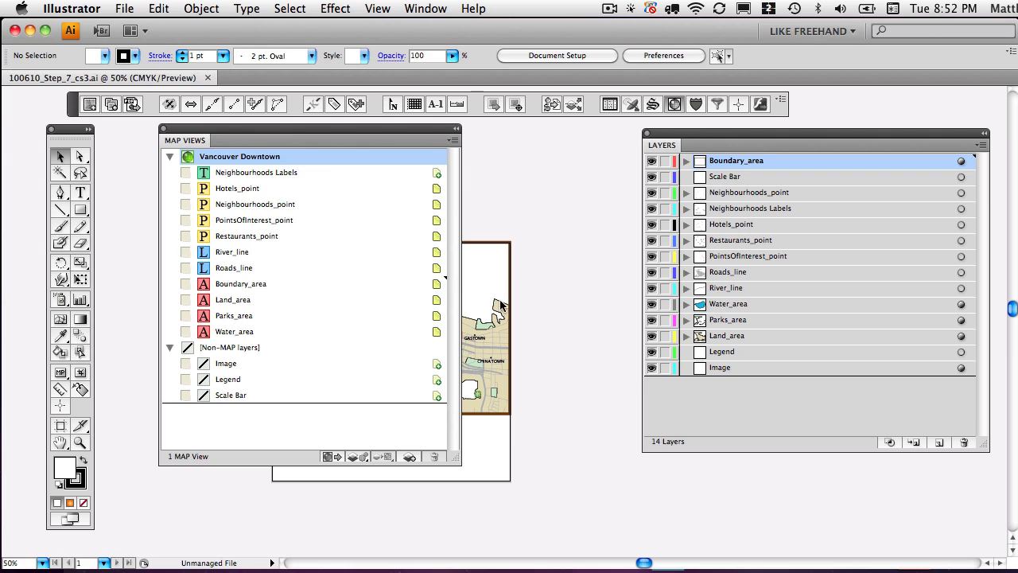
left_click(720, 368)
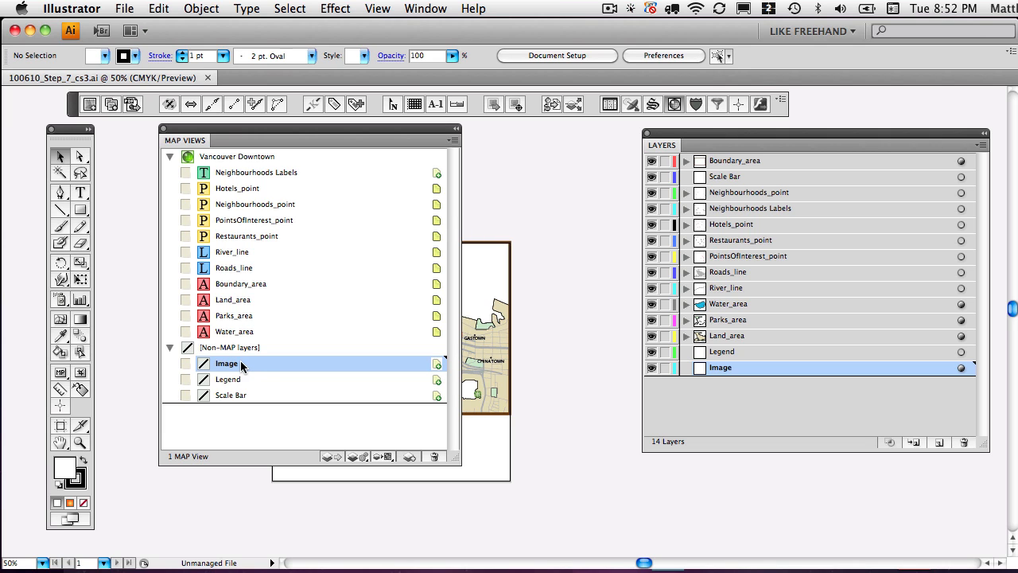
left_click_drag(238, 366, 245, 164)
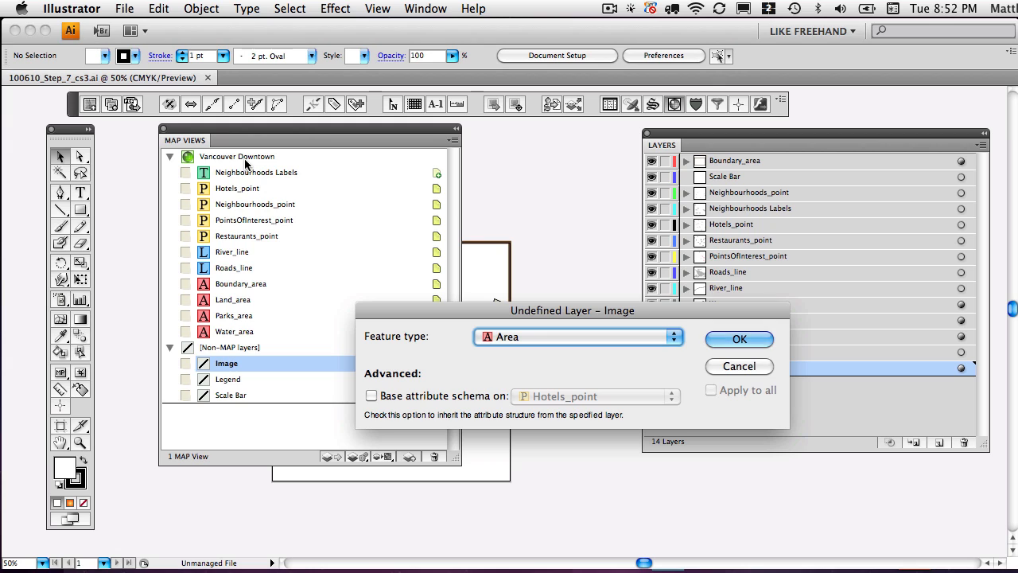
left_click(507, 338)
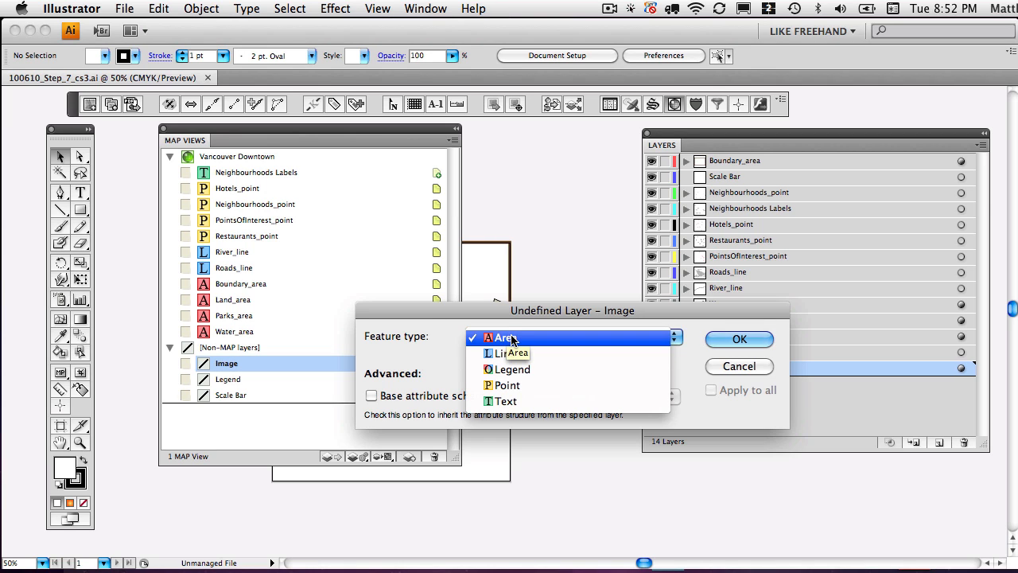
left_click(511, 338)
left_click(739, 339)
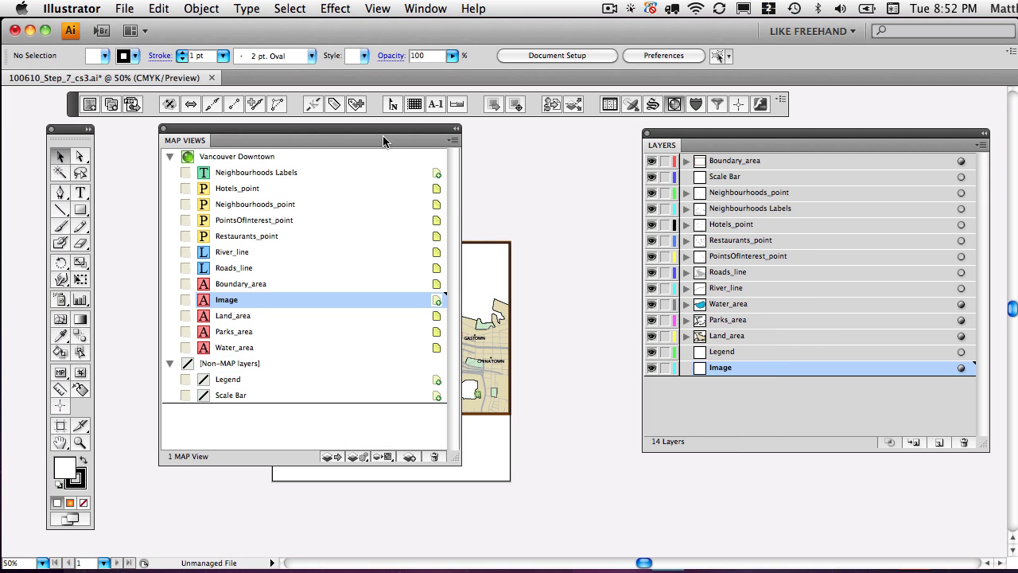
left_click_drag(389, 138, 525, 566)
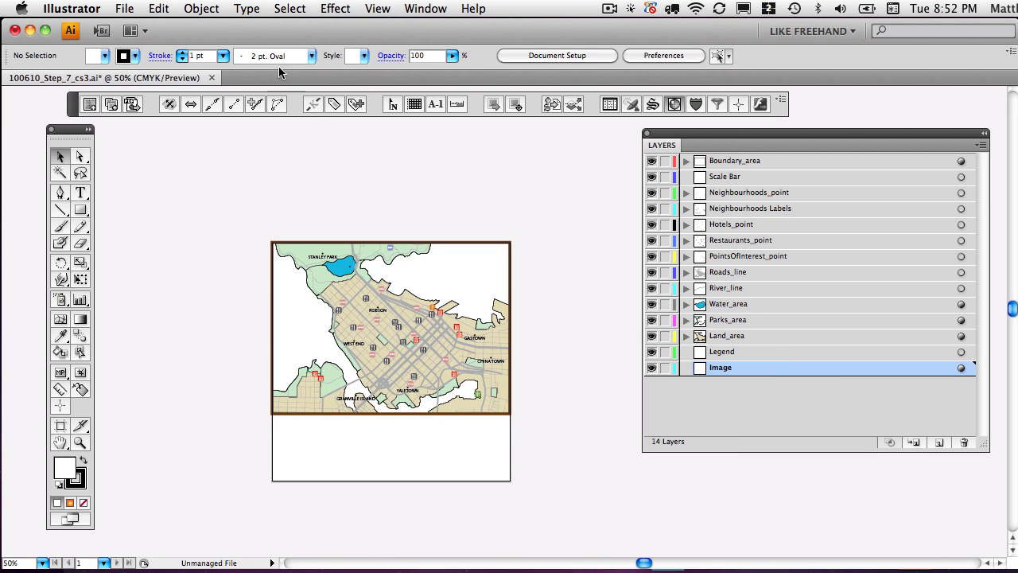
Place VancouverDowntown.tif from the Raster Files folder of Quick Start Data on the Image layer
left_click(124, 8)
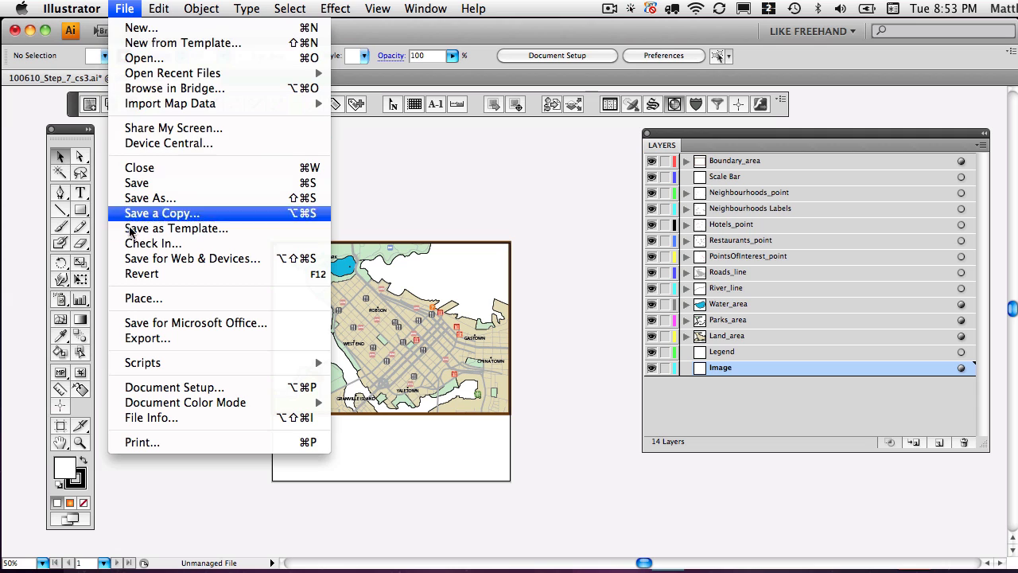
left_click(143, 298)
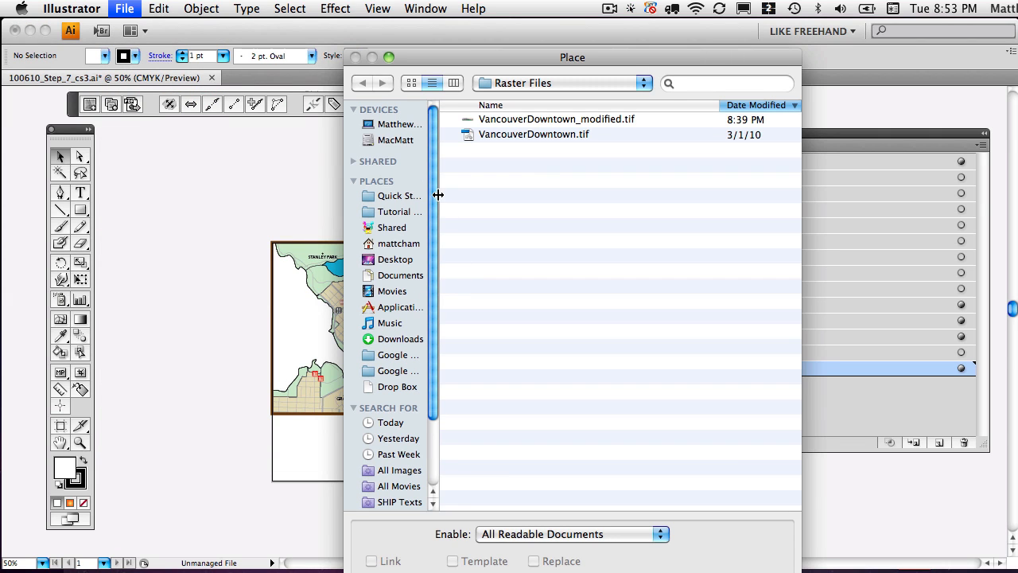
left_click(382, 196)
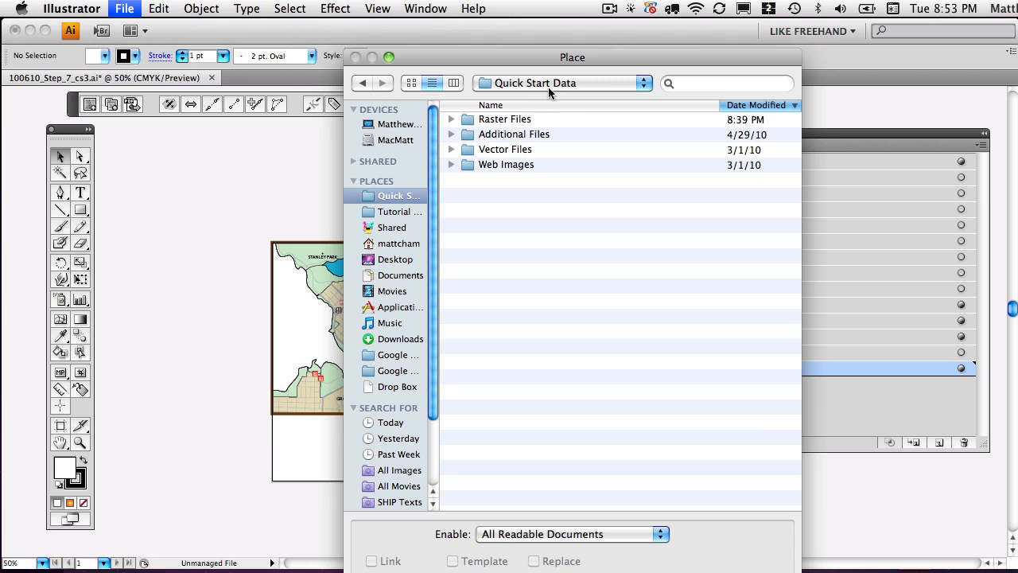
double_click(494, 121)
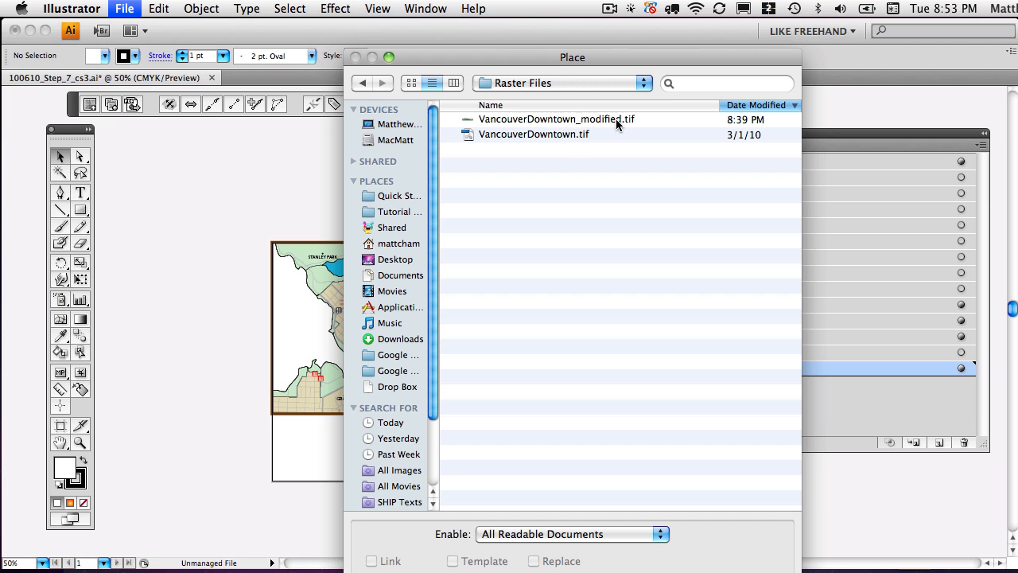
left_click(548, 134)
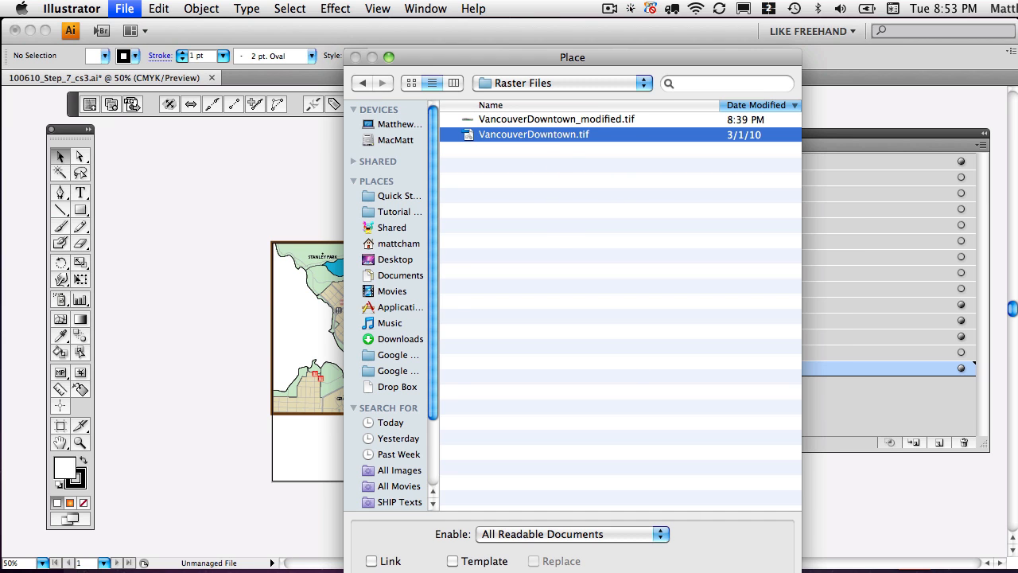
key("Return")
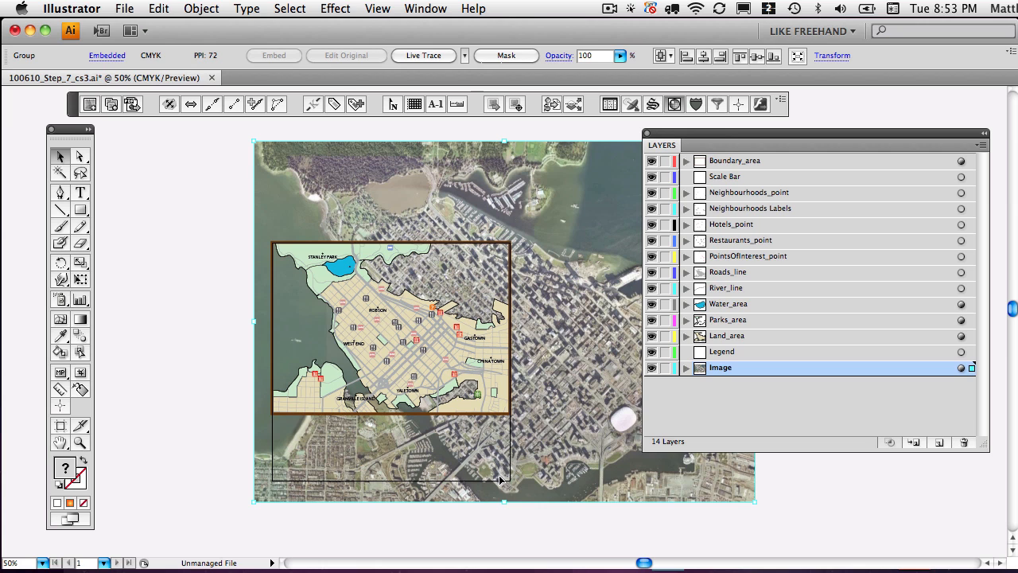
Shrink the placed aerial image disproportionately, rotate it, and move it to the map's upper-right corner
left_click_drag(308, 160, 170, 160)
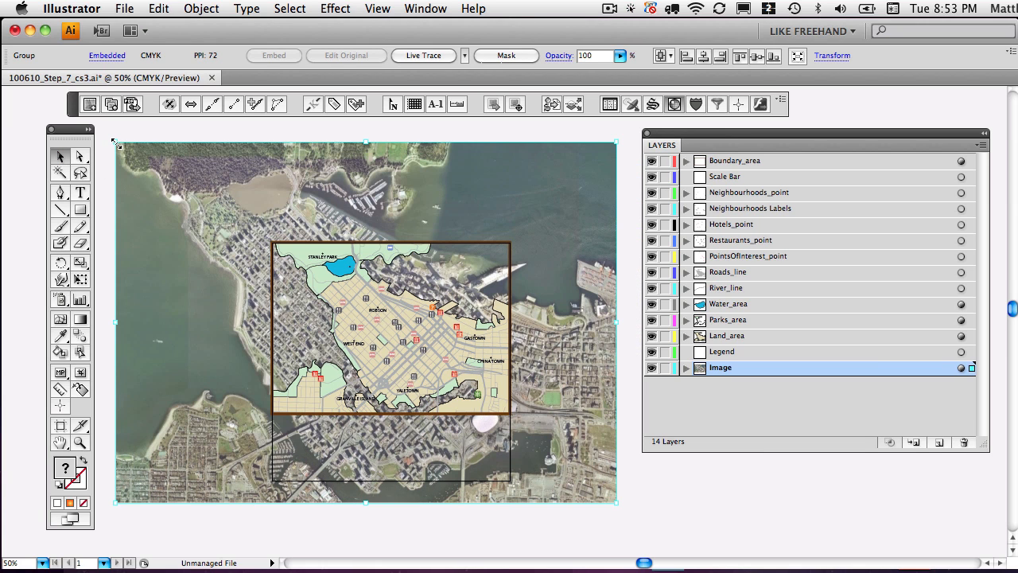
left_click_drag(116, 144, 171, 218)
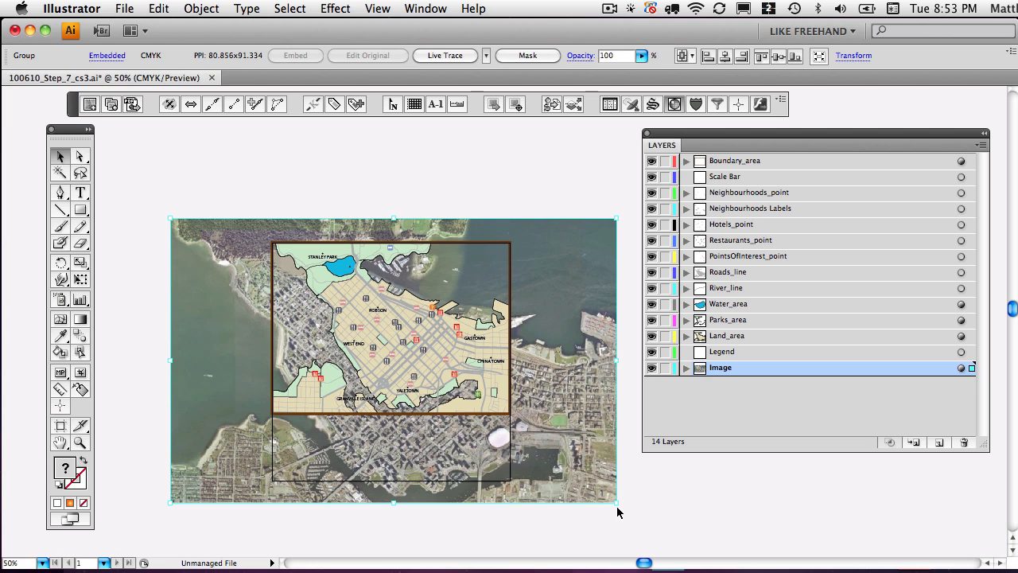
left_click_drag(617, 506, 271, 321)
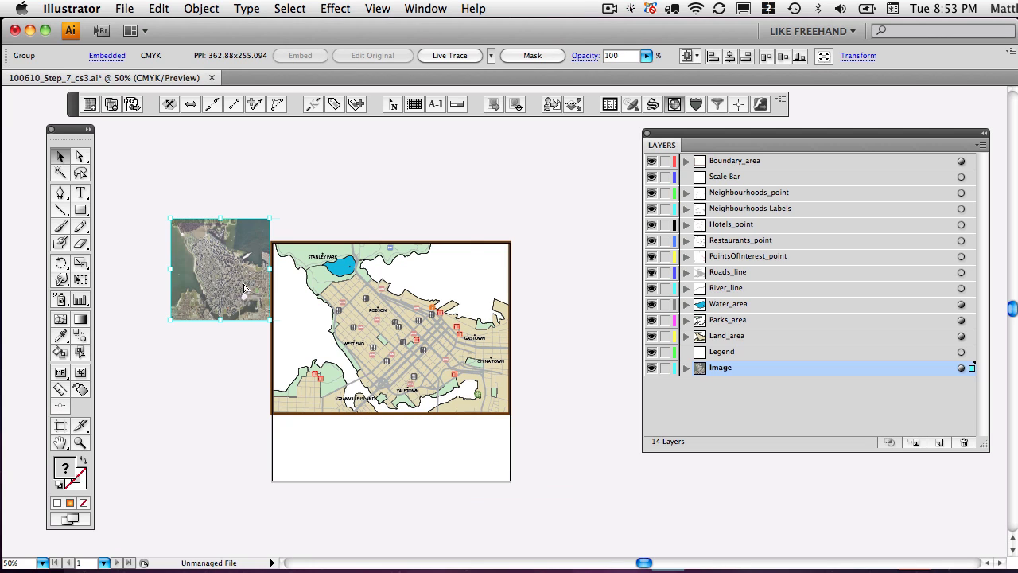
left_click_drag(244, 288, 563, 293)
left_click_drag(610, 260, 575, 248)
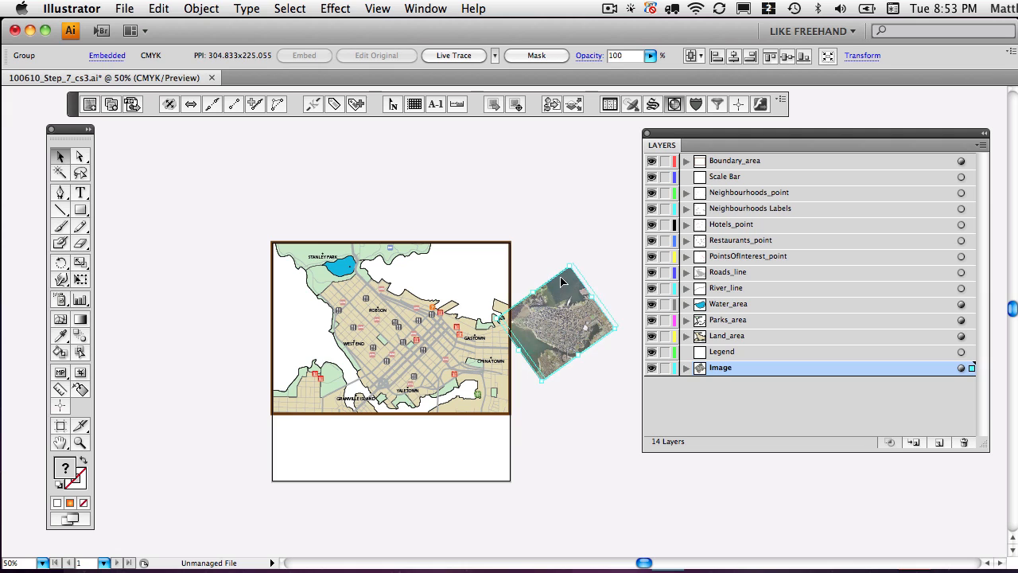
left_click_drag(590, 296, 573, 216)
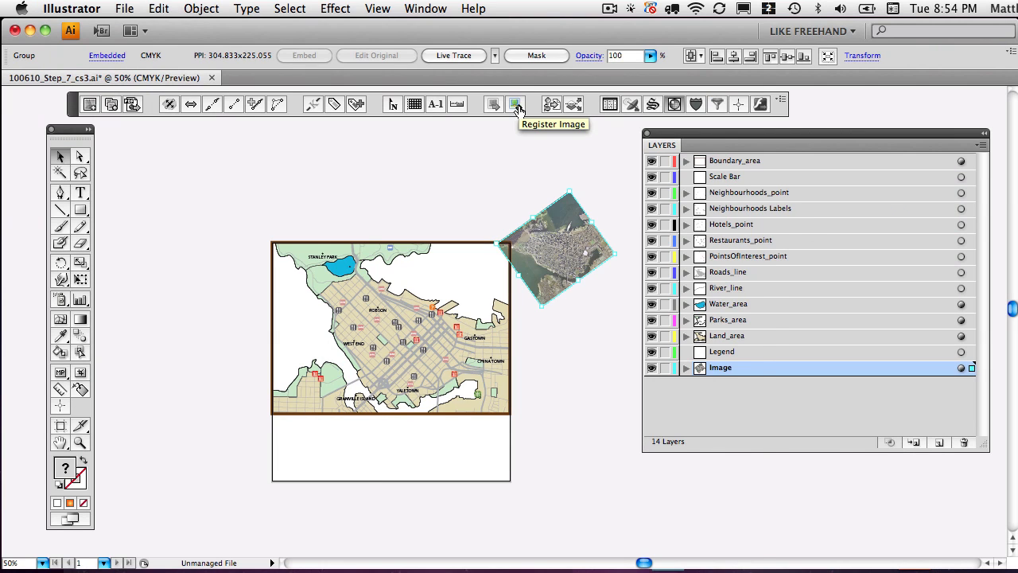
Register the aerial image to the map using VancouverDowntown.tif from Raster Files as the reference file, and inspect the map up close
left_click(516, 107)
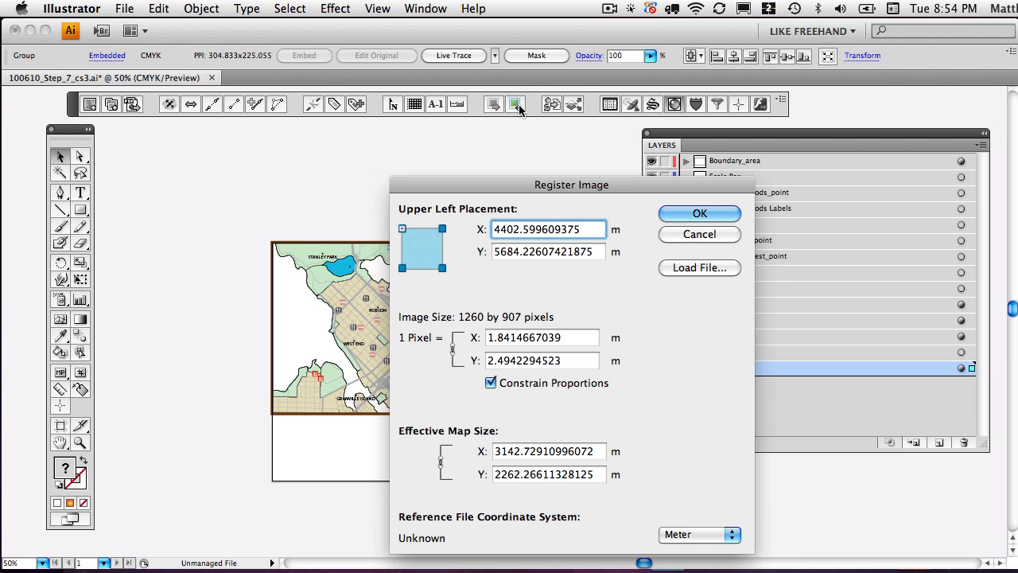
left_click(701, 270)
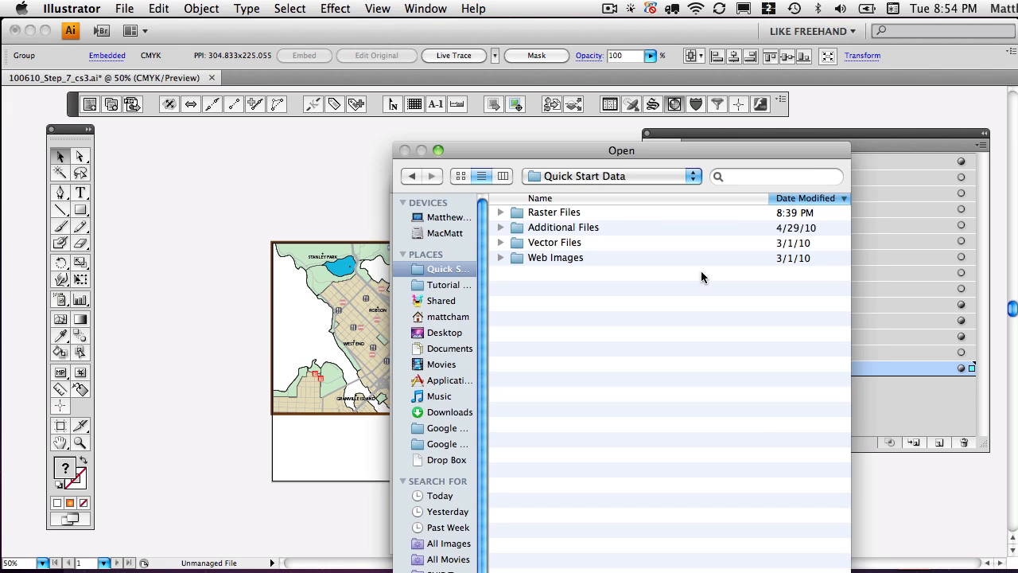
left_click(574, 213)
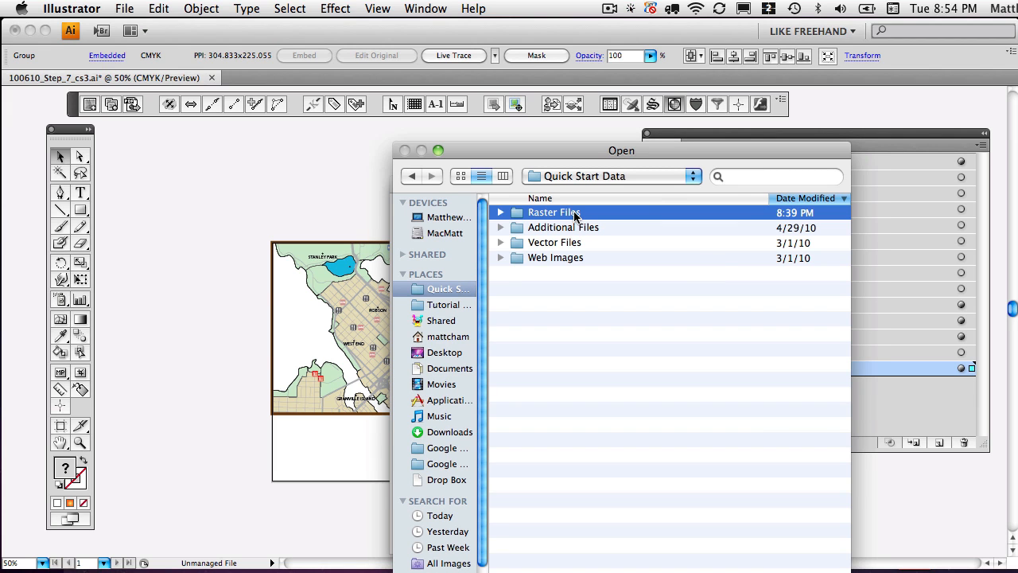
double_click(543, 212)
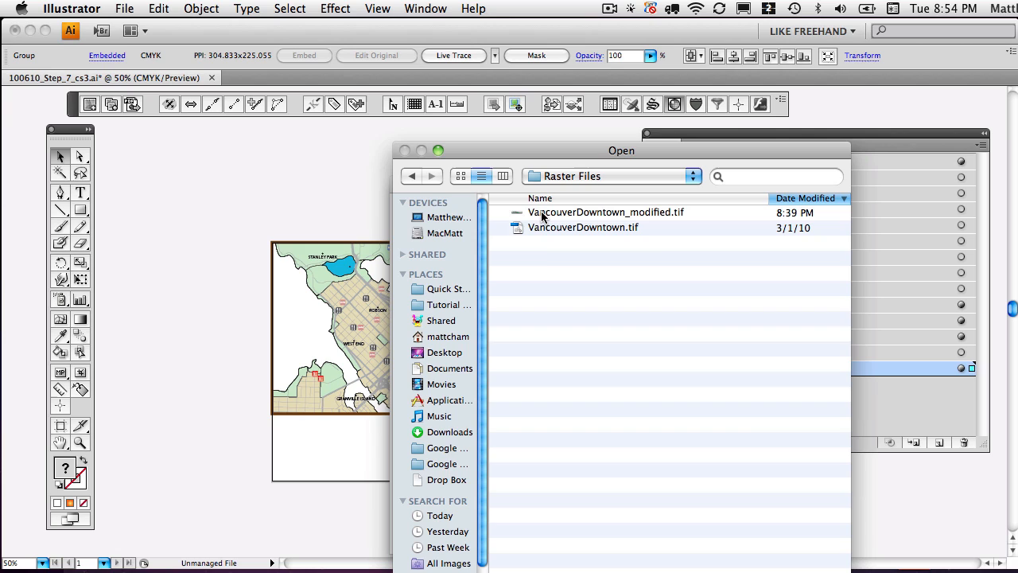
left_click(649, 227)
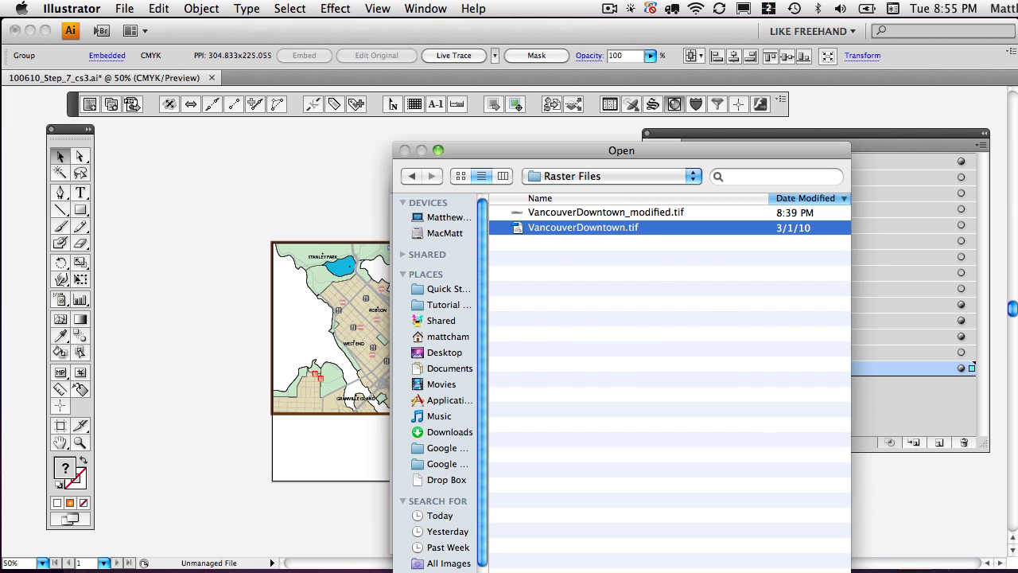
key("Return")
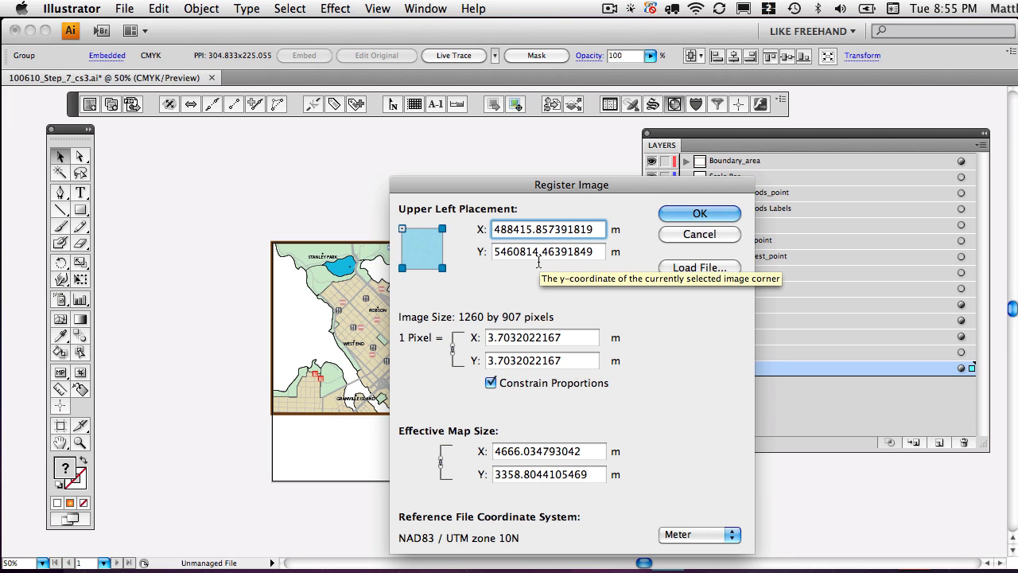
left_click(683, 213)
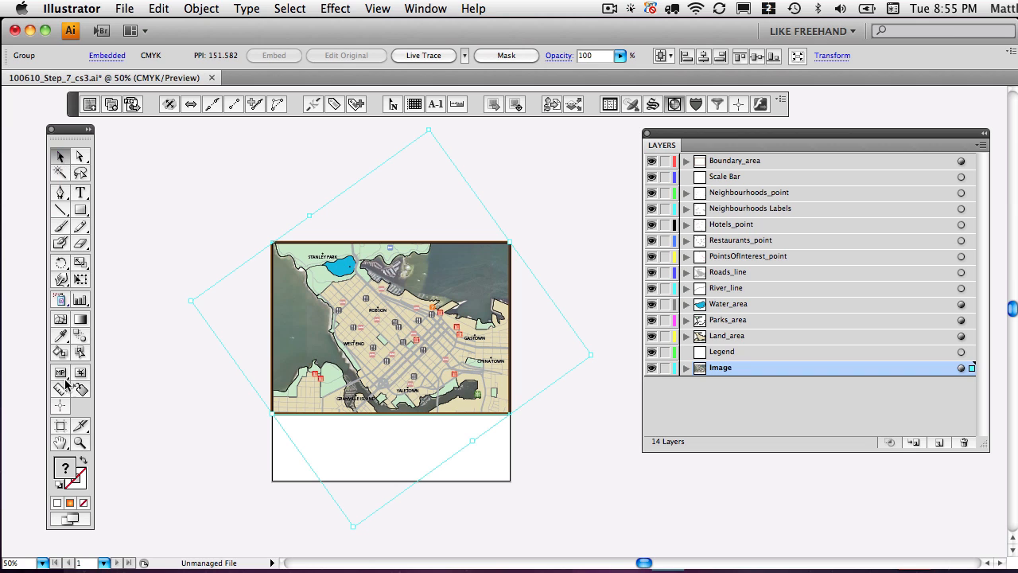
left_click(80, 443)
left_click_drag(561, 436, 223, 216)
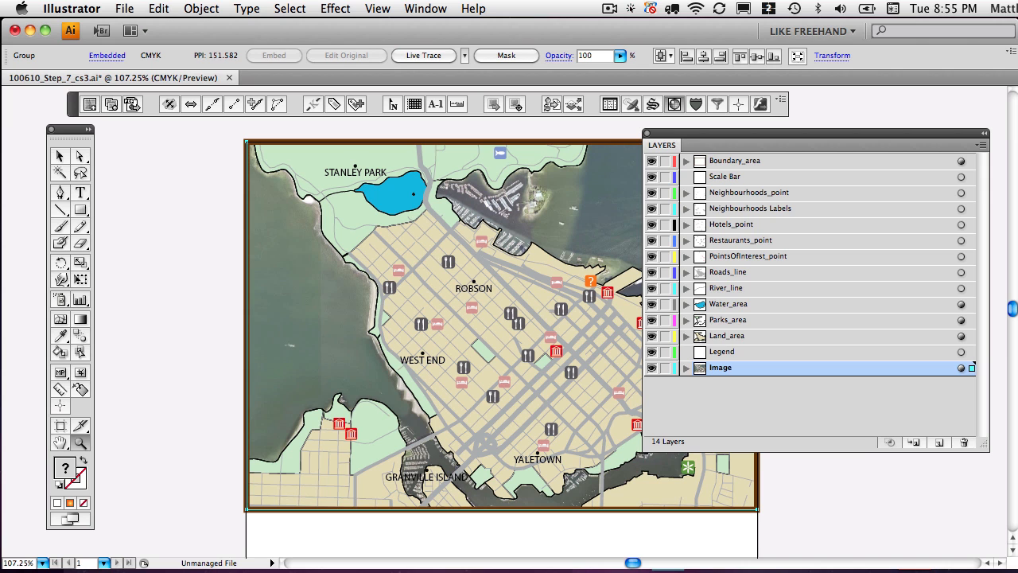
Switch to Photoshop and open VancouverDowntown.tif from the Raster Files folder
key("super+Tab")
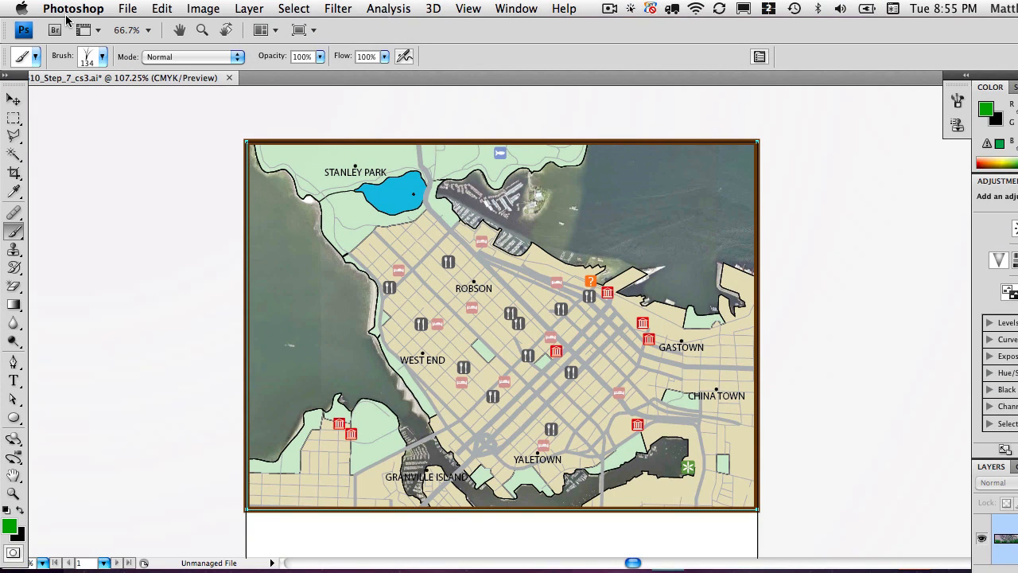
left_click(129, 11)
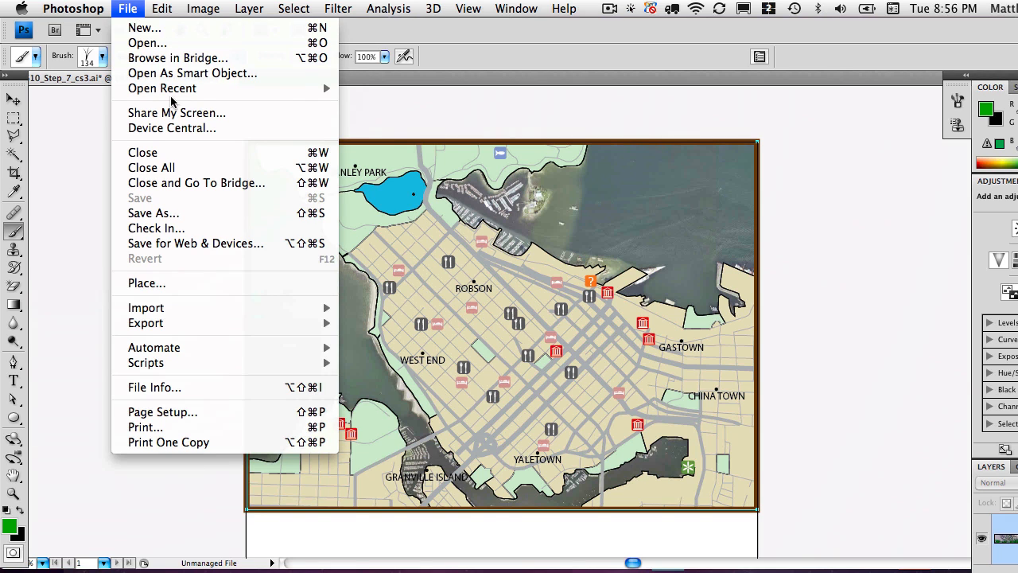
left_click(133, 44)
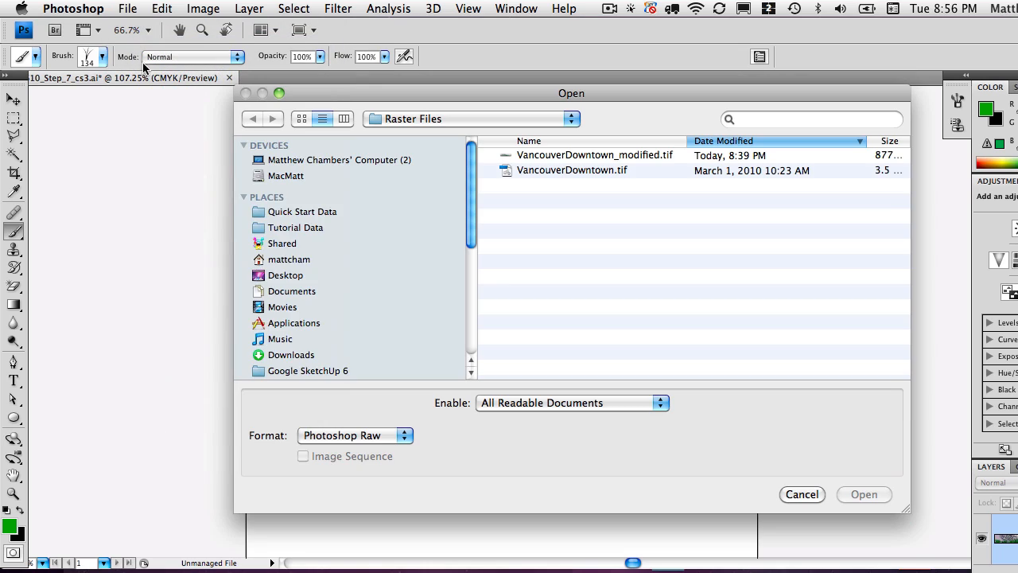
left_click(568, 172)
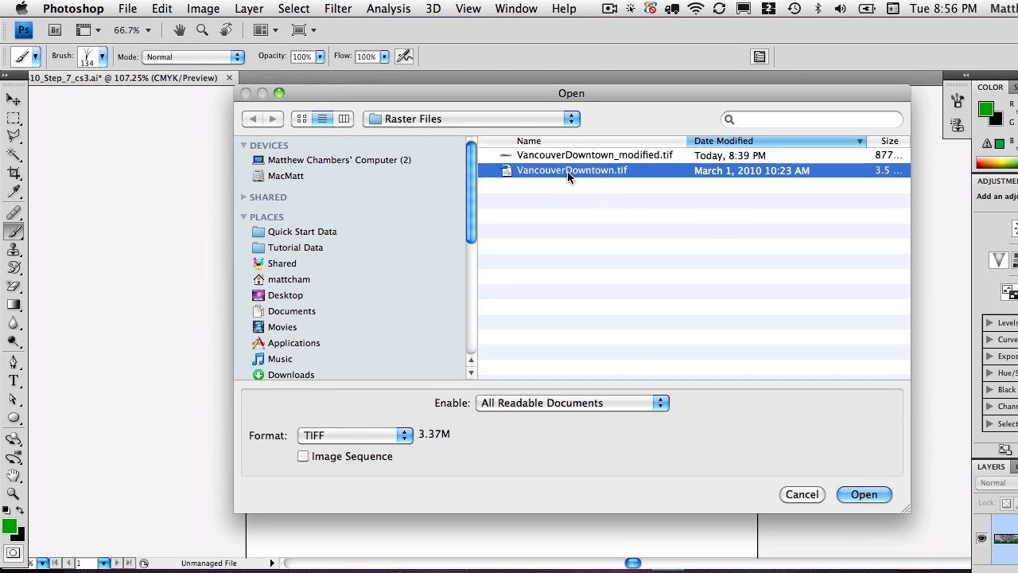
left_click(865, 492)
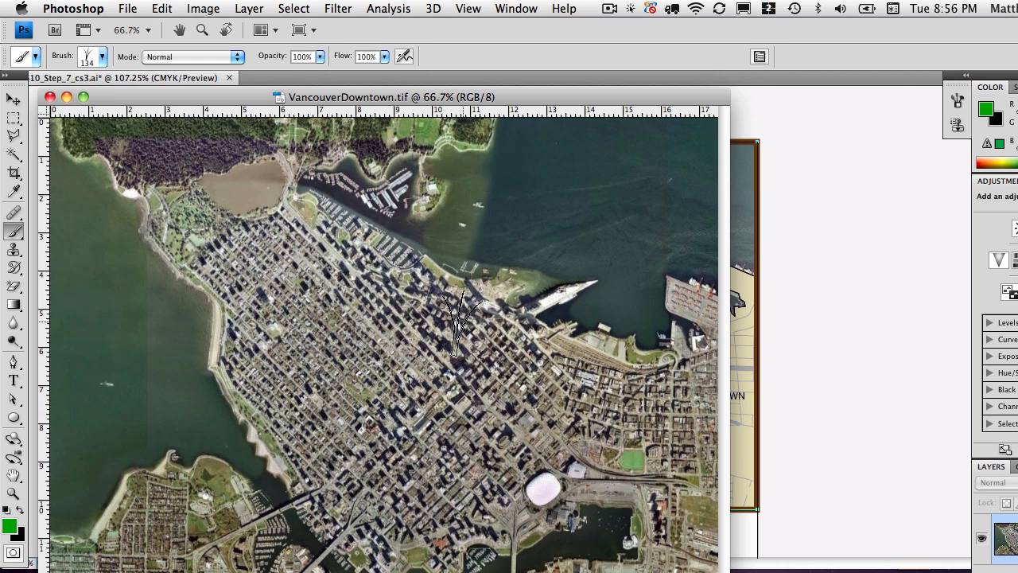
Invert the aerial image's colours, crop it to a wide, shallow strip across the upper downtown area, and enlarge its document window
key("super+i")
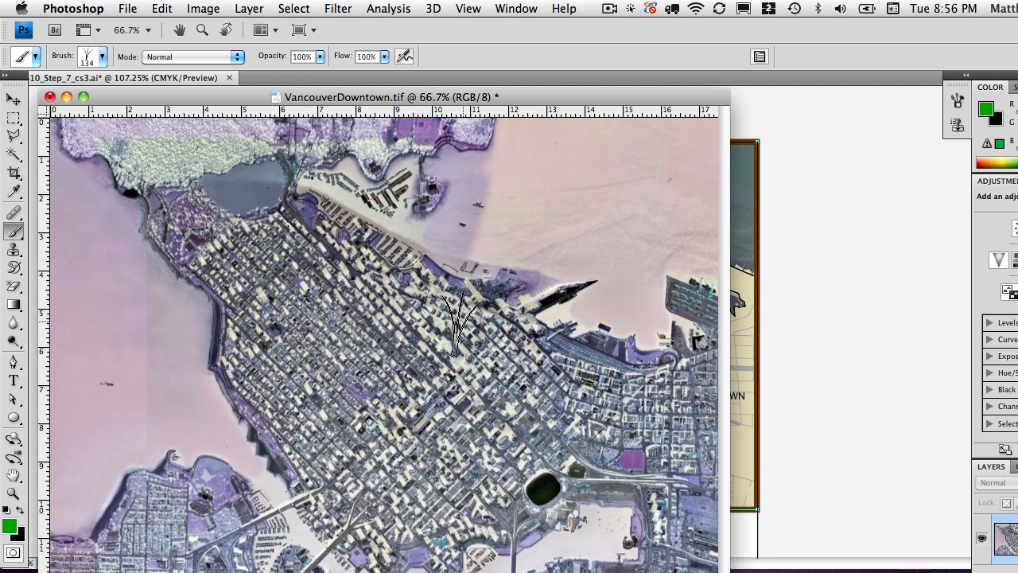
left_click(14, 173)
left_click_drag(115, 184, 695, 286)
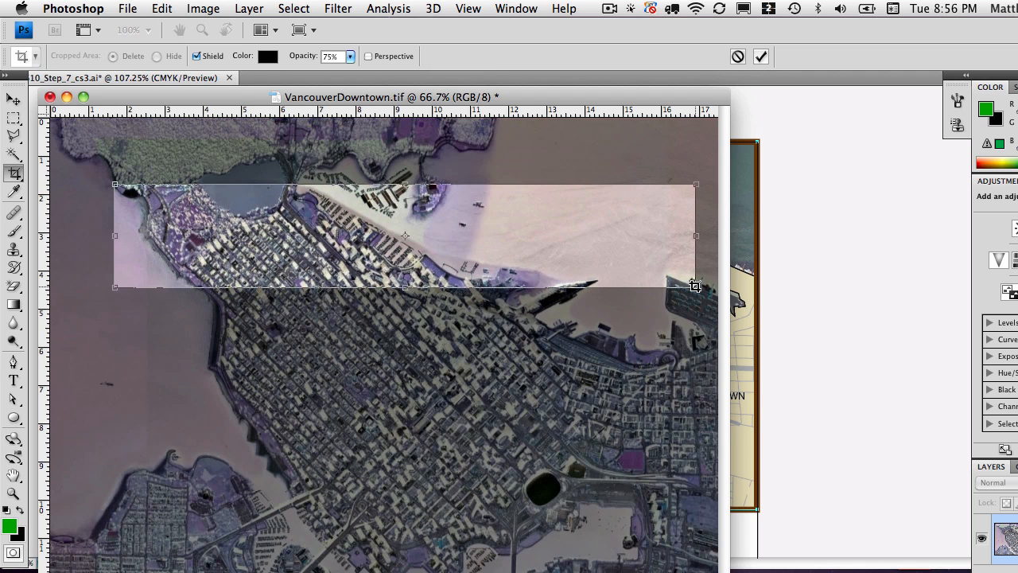
key("Return")
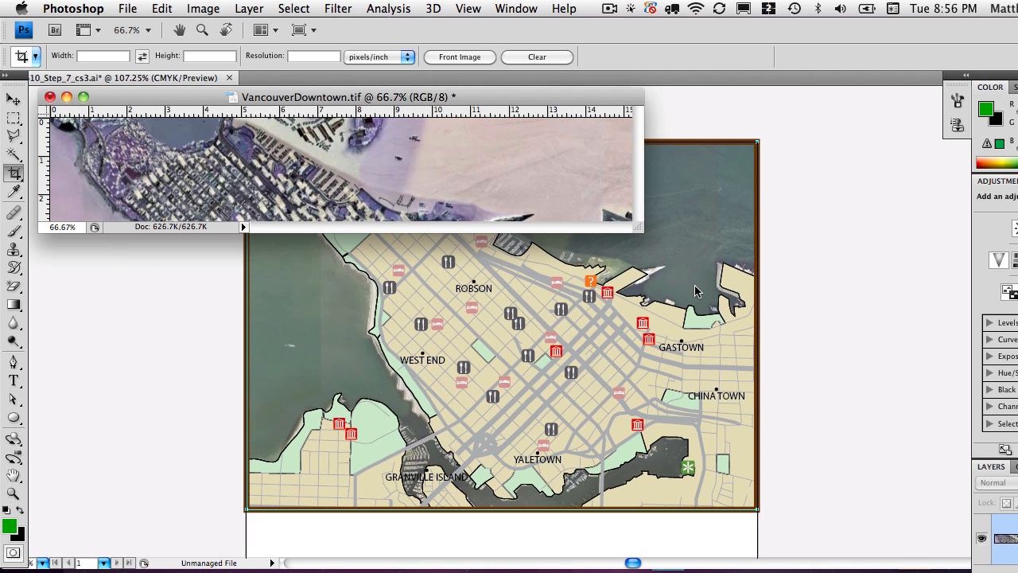
left_click_drag(638, 228, 853, 424)
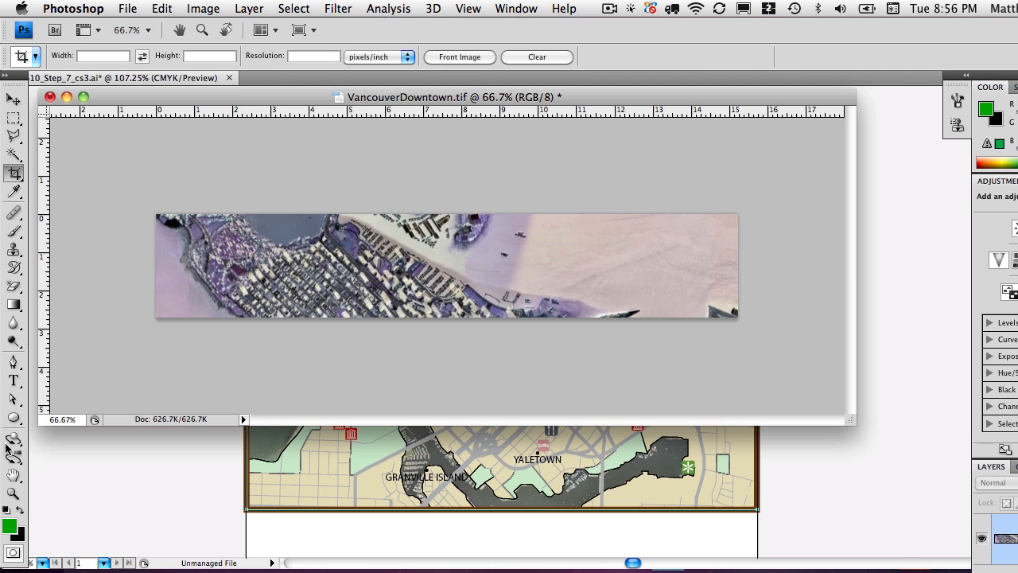
Paint green grass along the full lower edge of the cropped aerial strip with the size 134 grass brush
left_click(14, 493)
left_click_drag(311, 287, 309, 283)
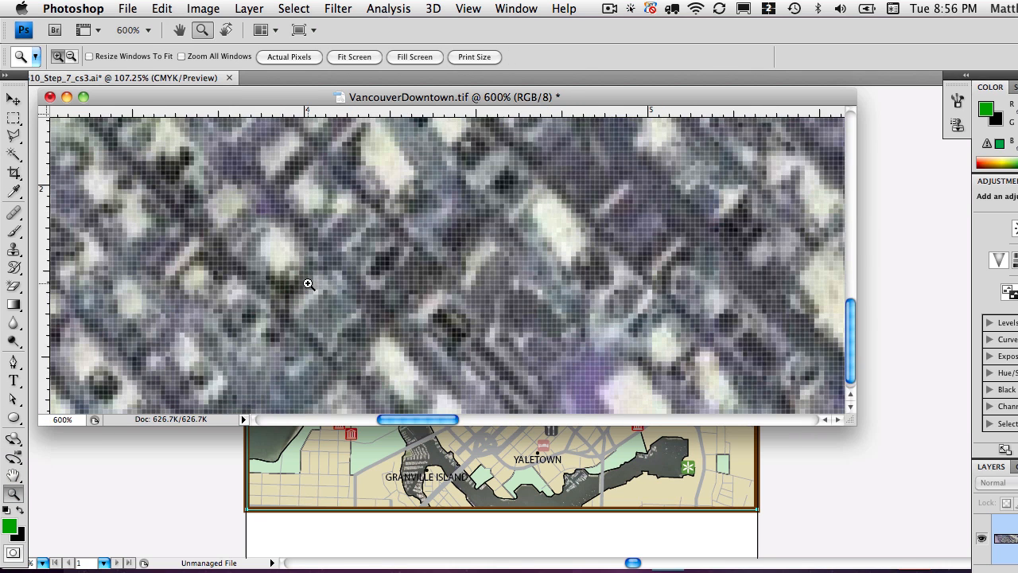
left_click_drag(400, 290, 328, 245)
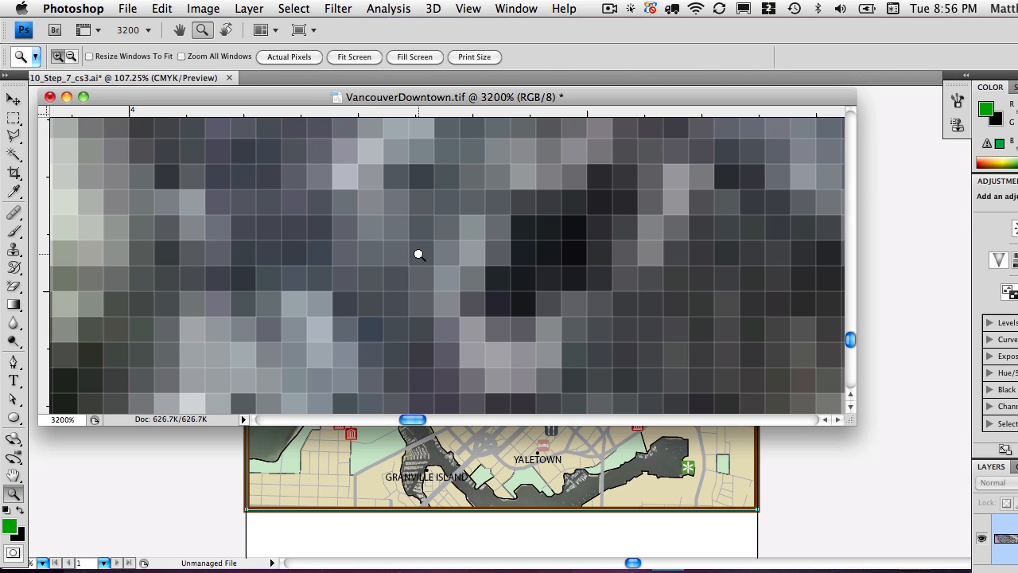
left_click(353, 290, "alt")
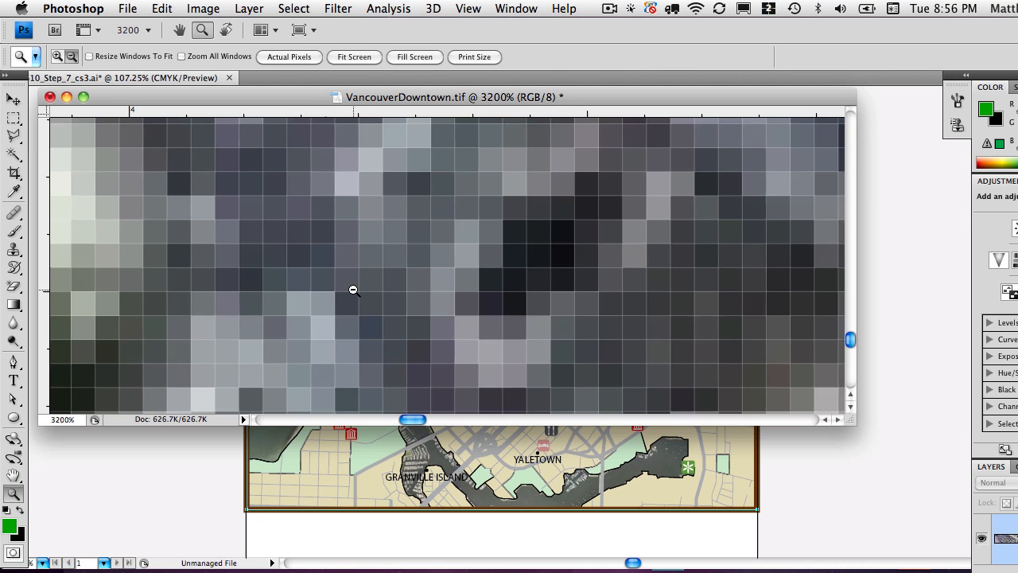
left_click_drag(353, 290, 489, 289)
left_click(488, 289)
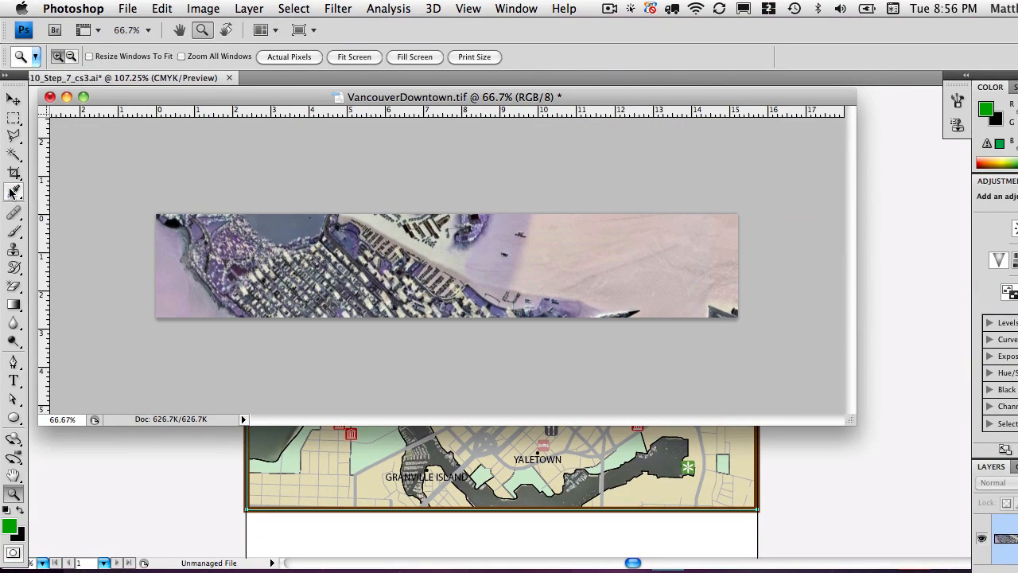
left_click(13, 231)
mouse_move(163, 294)
left_mouse_down()
mouse_move(222, 306)
mouse_move(394, 318)
mouse_move(579, 306)
mouse_move(559, 288)
mouse_move(549, 291)
mouse_move(667, 315)
mouse_move(735, 299)
left_mouse_up()
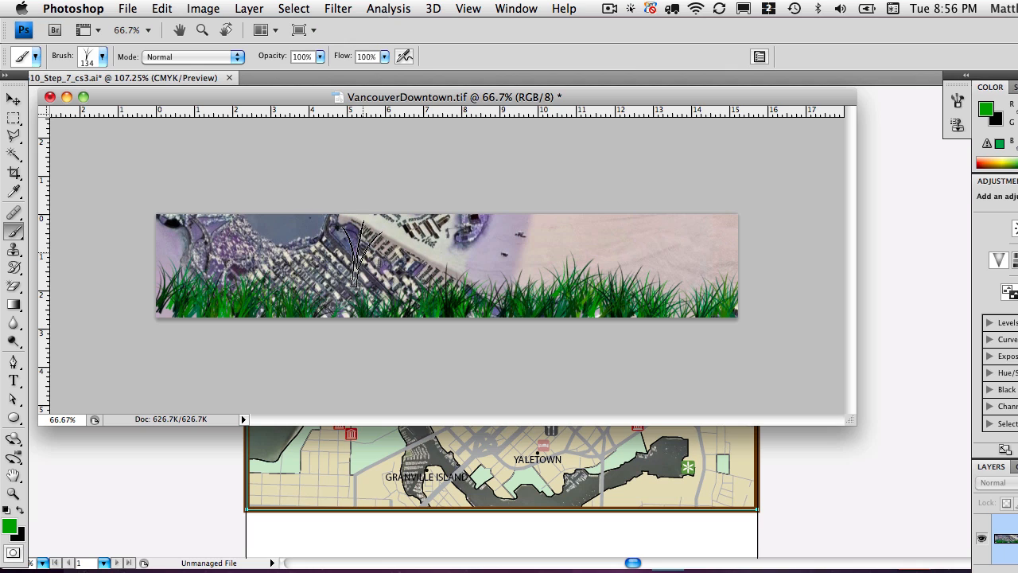
Save the edited strip as VancouverDowntown_modified2.tif in the Raster Files folder, in TIFF format with no image compression
left_click(131, 9)
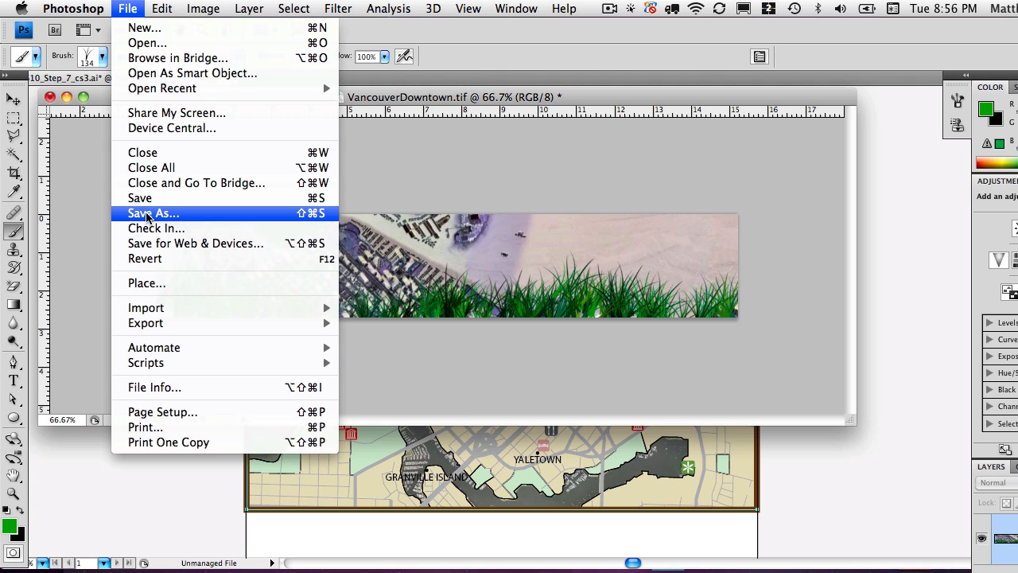
left_click(149, 213)
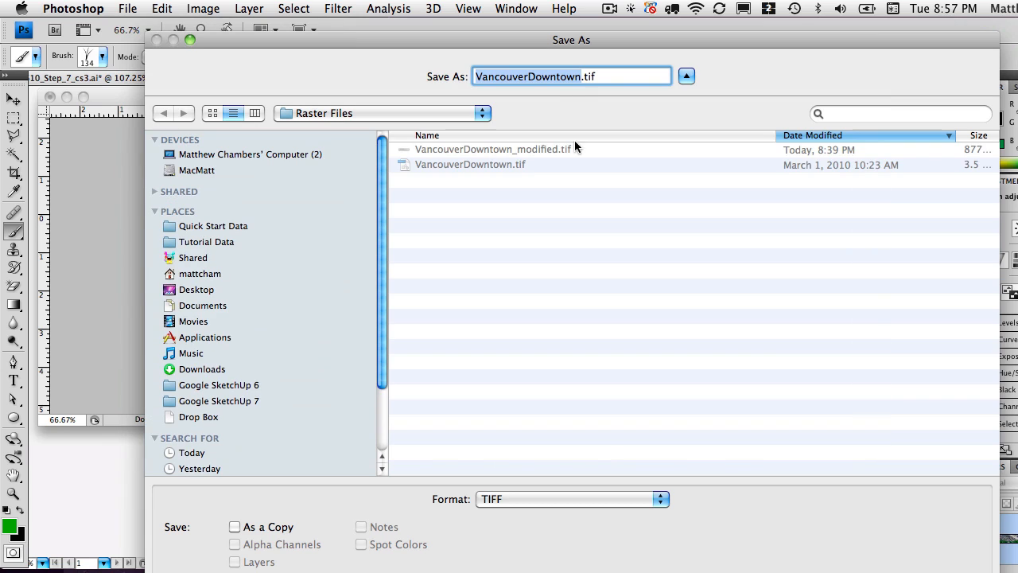
left_click(579, 76)
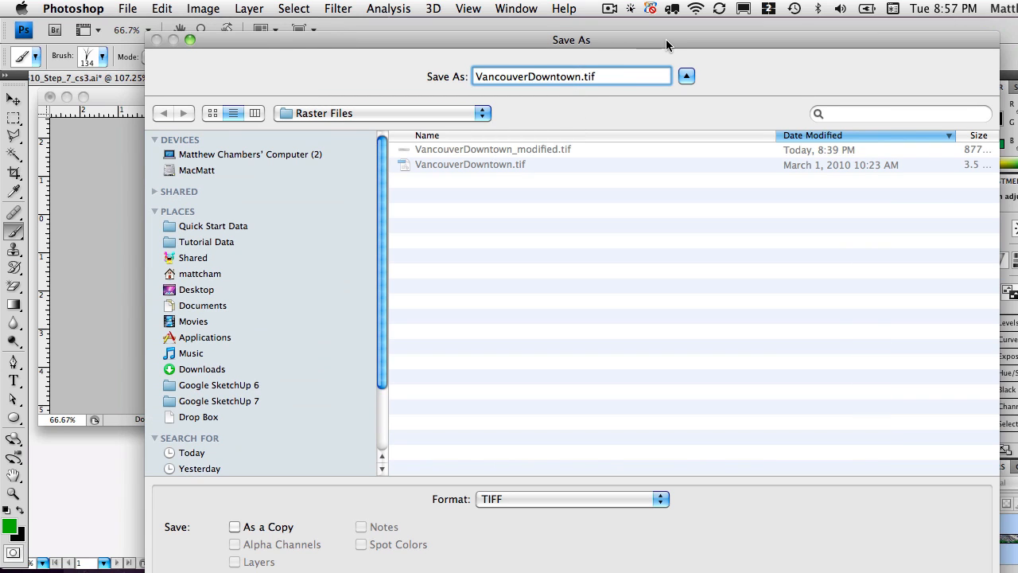
type("_modified1")
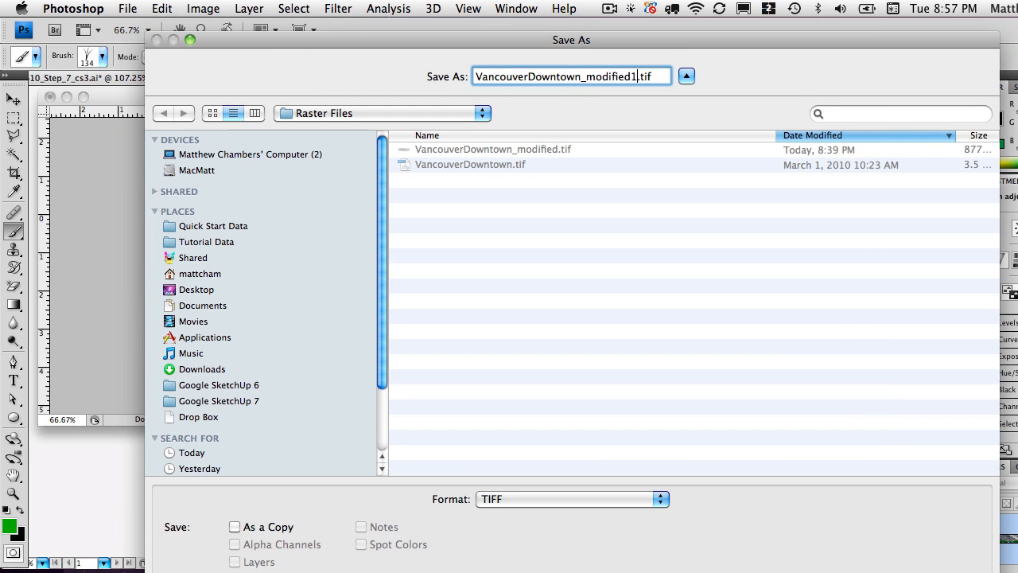
key("BackSpace")
type("2")
key("Return")
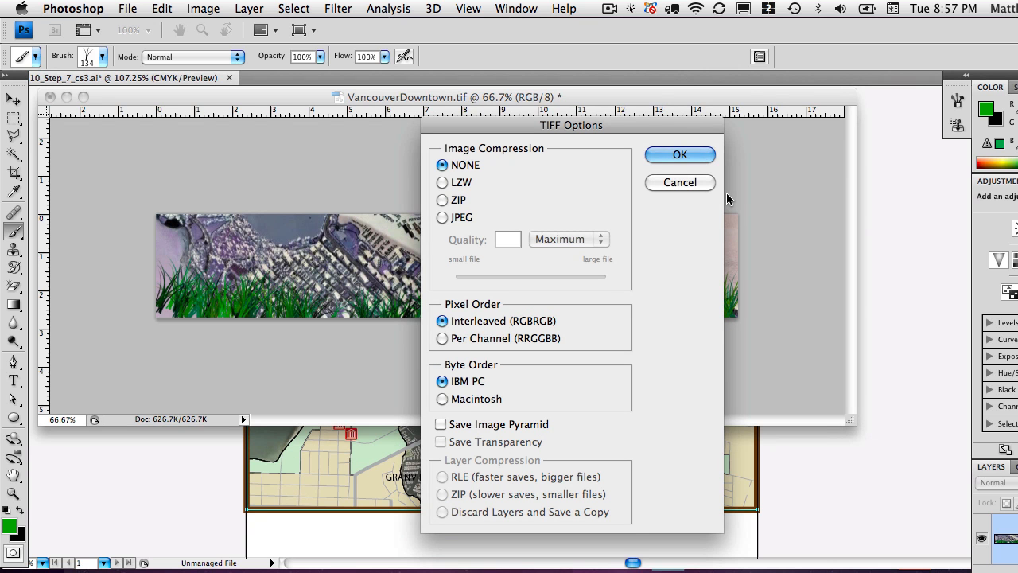
left_click(696, 150)
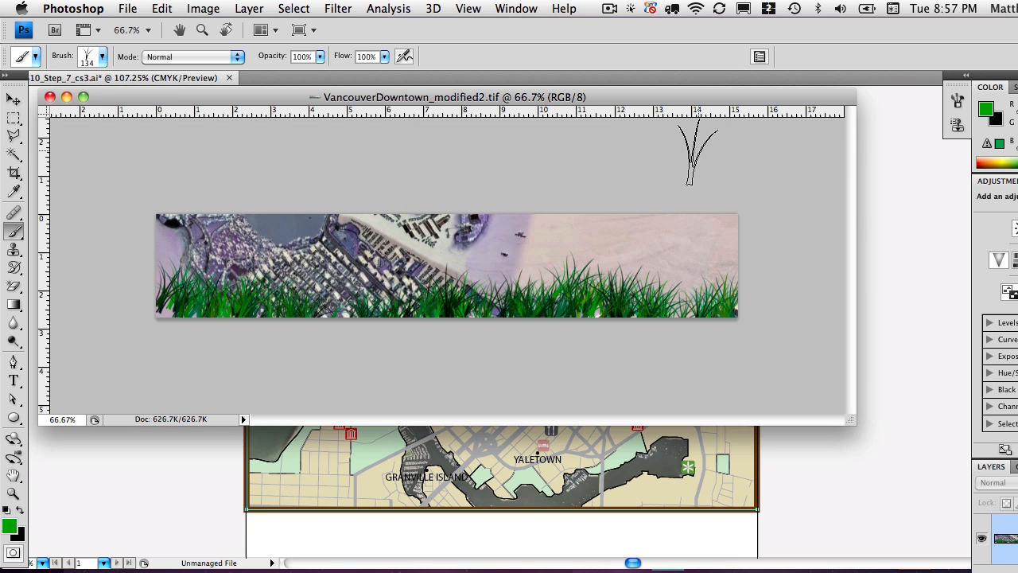
Switch to Illustrator and add a new layer named "Image overlay" above all the other layers
left_click(194, 478)
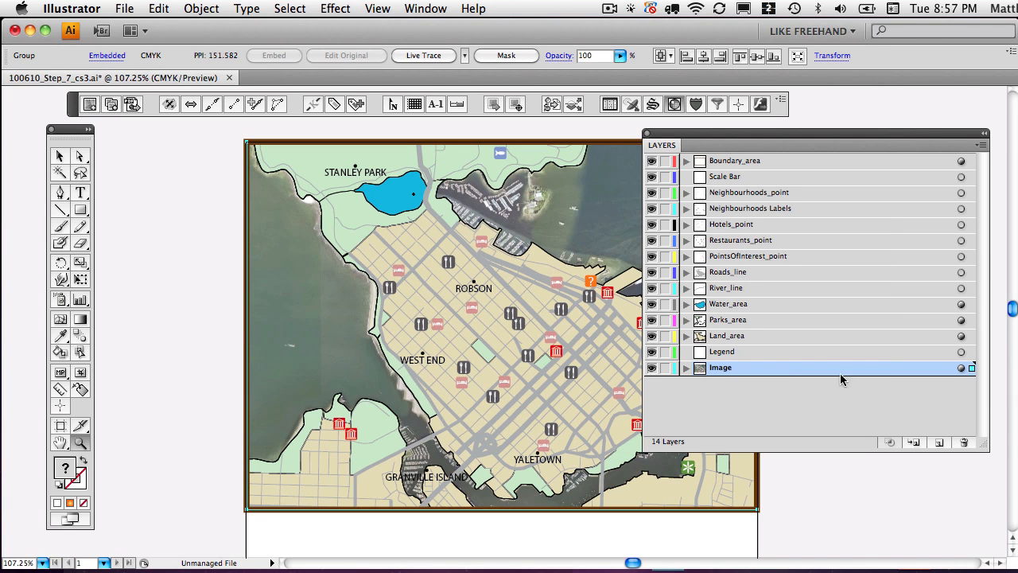
left_click(940, 442)
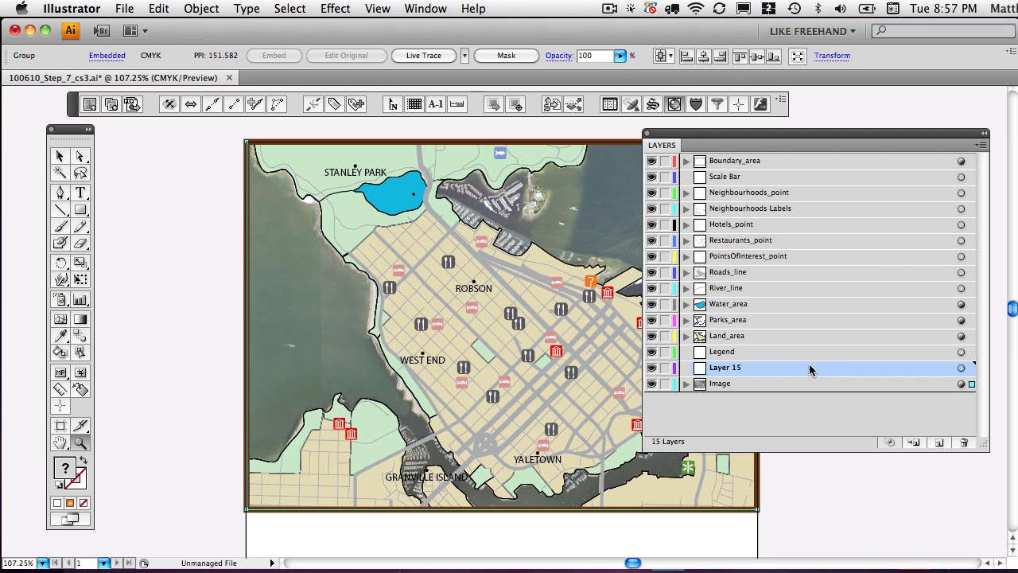
left_click_drag(808, 370, 807, 157)
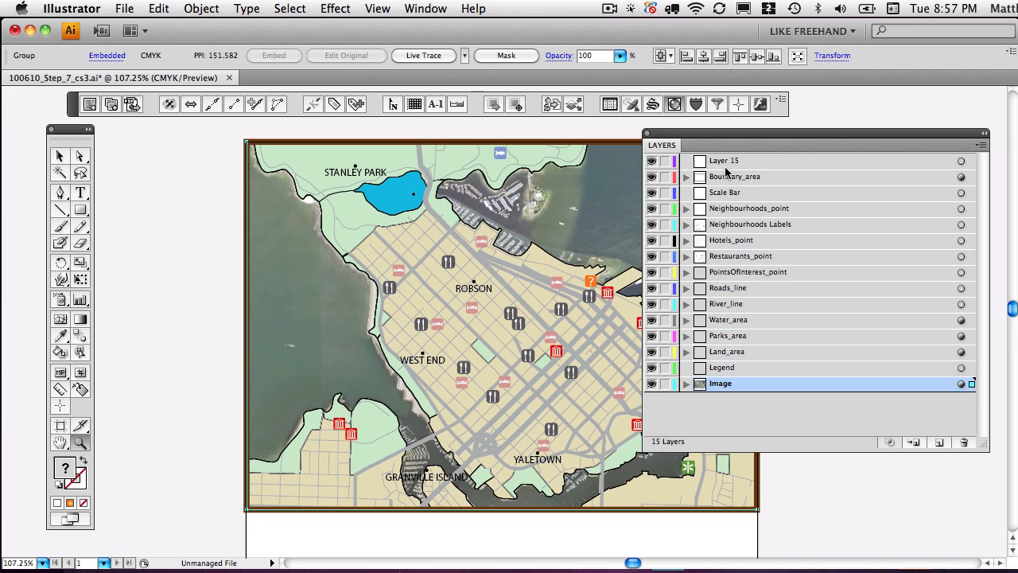
double_click(726, 162)
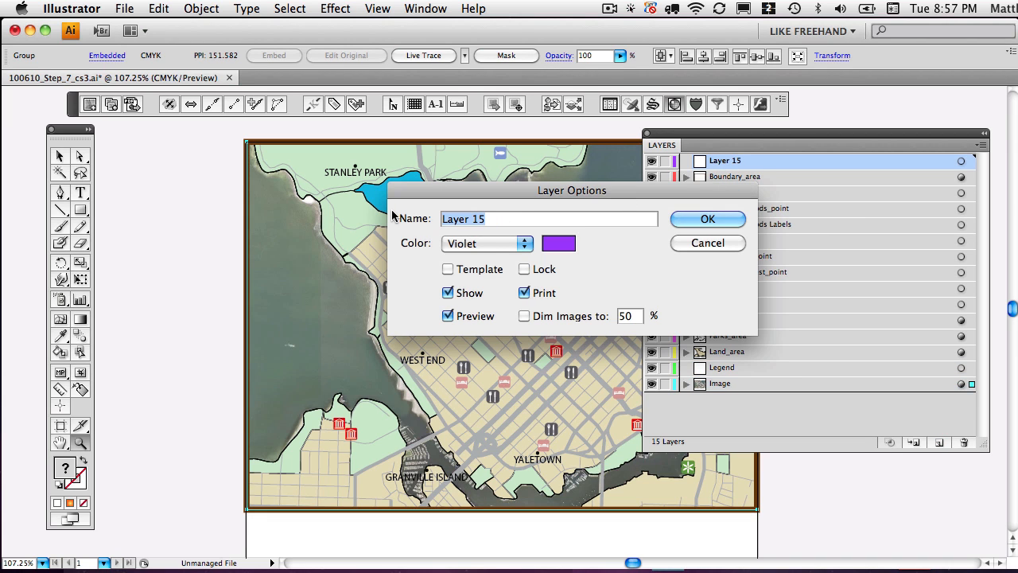
type("Image overlay")
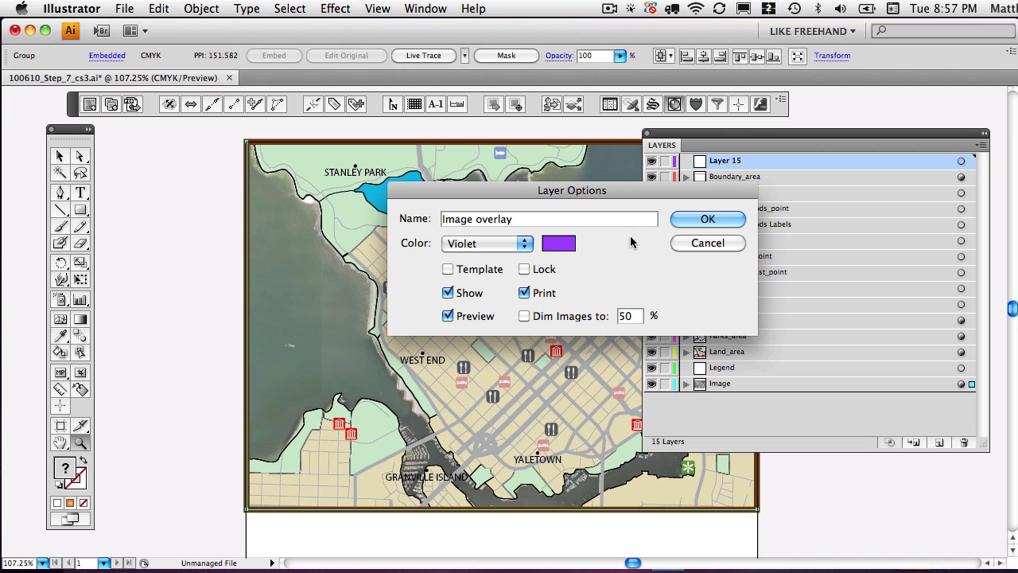
left_click(690, 224)
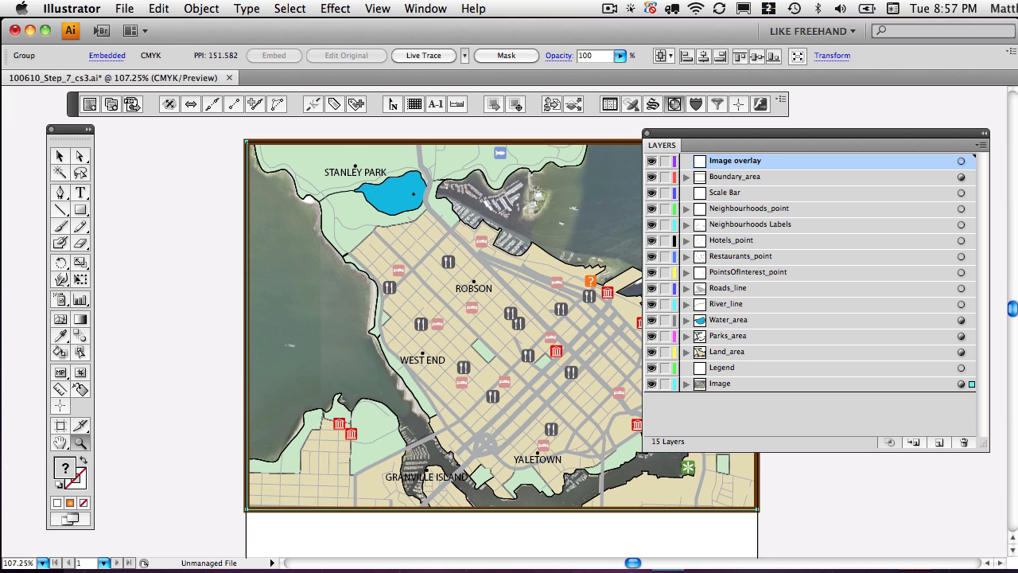
Place VancouverDowntown_modified2.tif from the Raster Files folder onto the Image overlay layer
left_click_drag(668, 569, 463, 181)
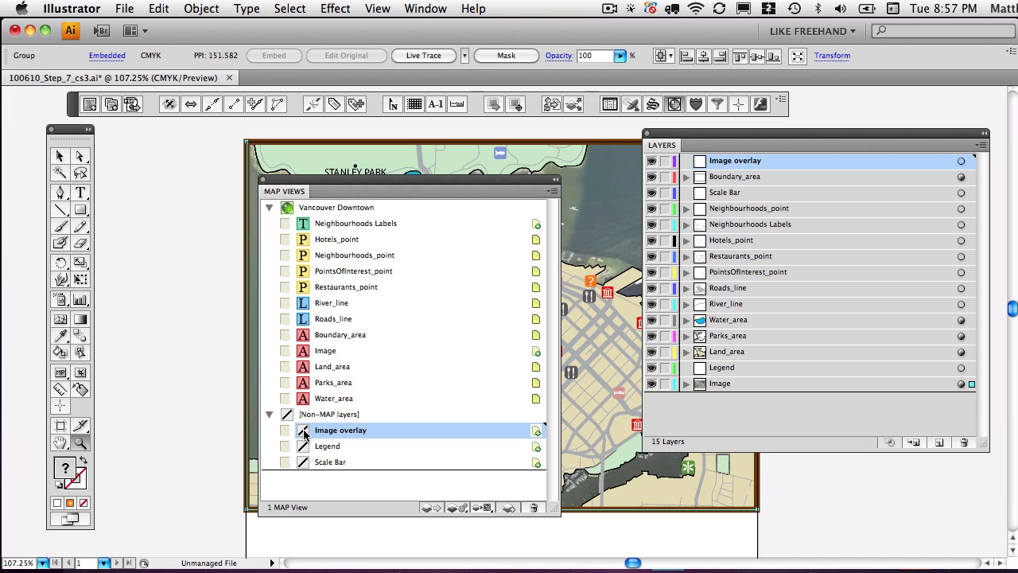
left_click_drag(386, 184, 382, 572)
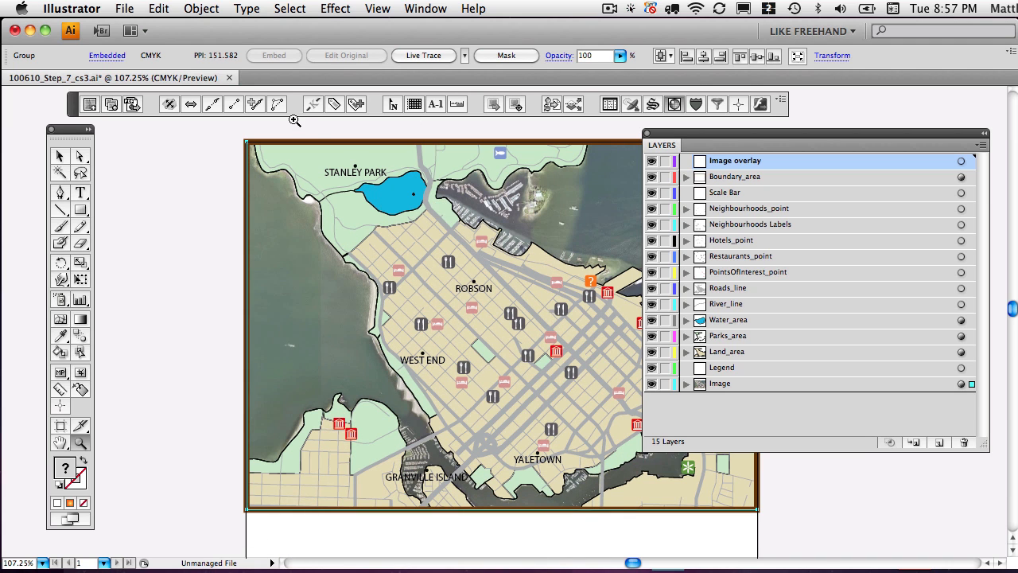
left_click(125, 8)
left_click(147, 296)
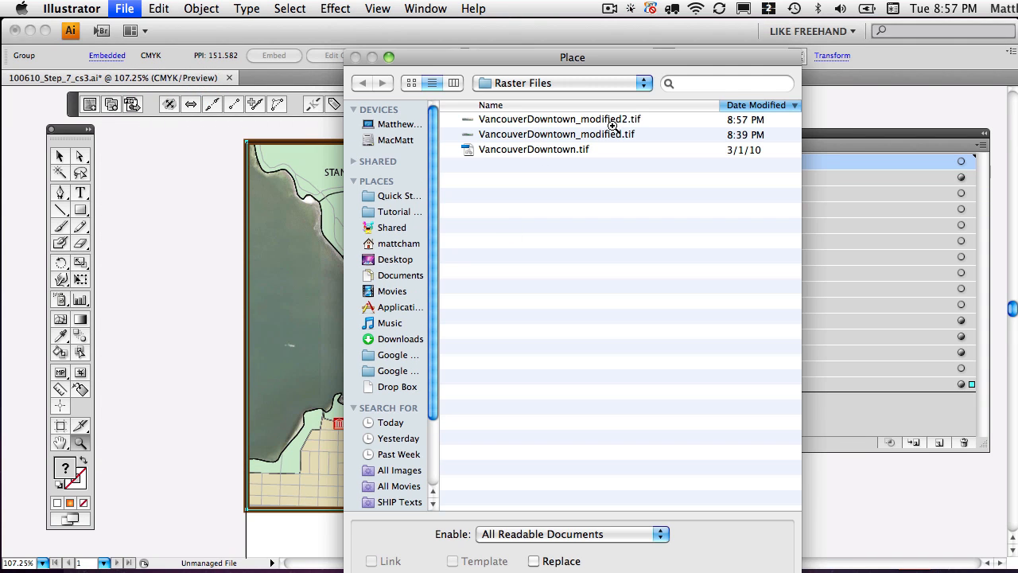
left_click(613, 122)
left_click(757, 571)
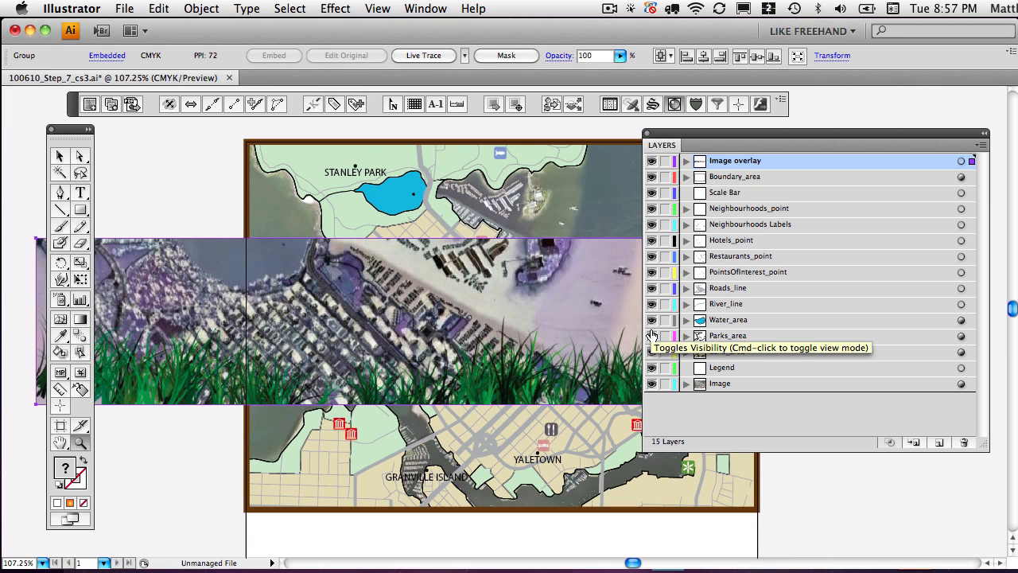
Start registering the placed strip, assigning its layer to a new MAP View with the Area feature type
key("super+minus")
key("super+minus")
key("super+minus")
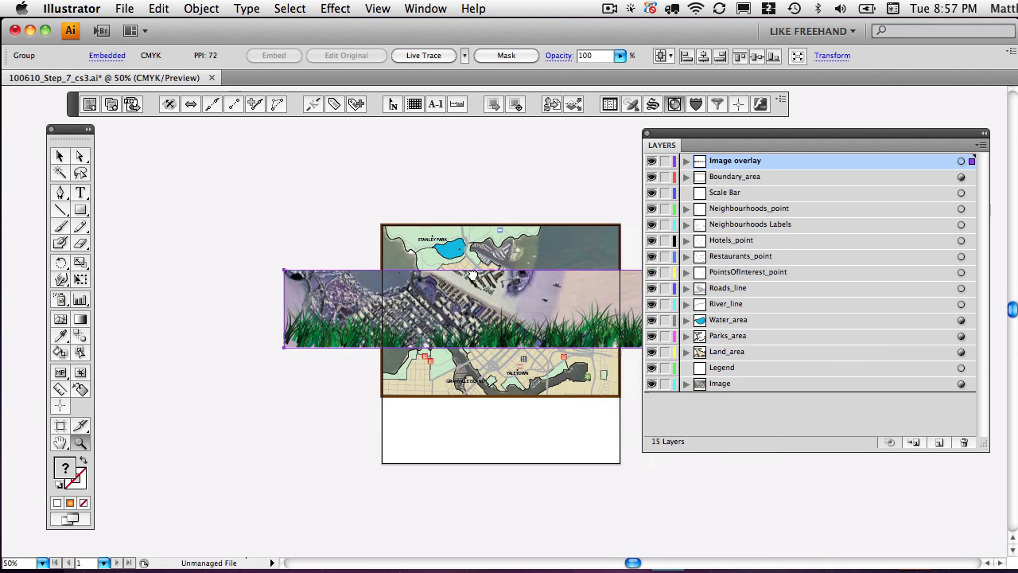
scroll(474, 276, "right", 5)
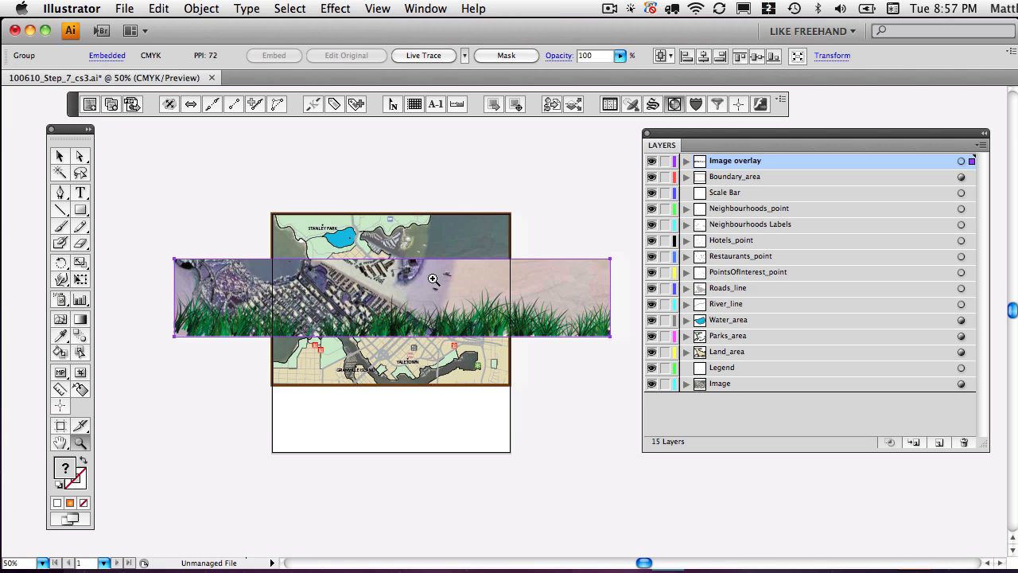
left_click(517, 105)
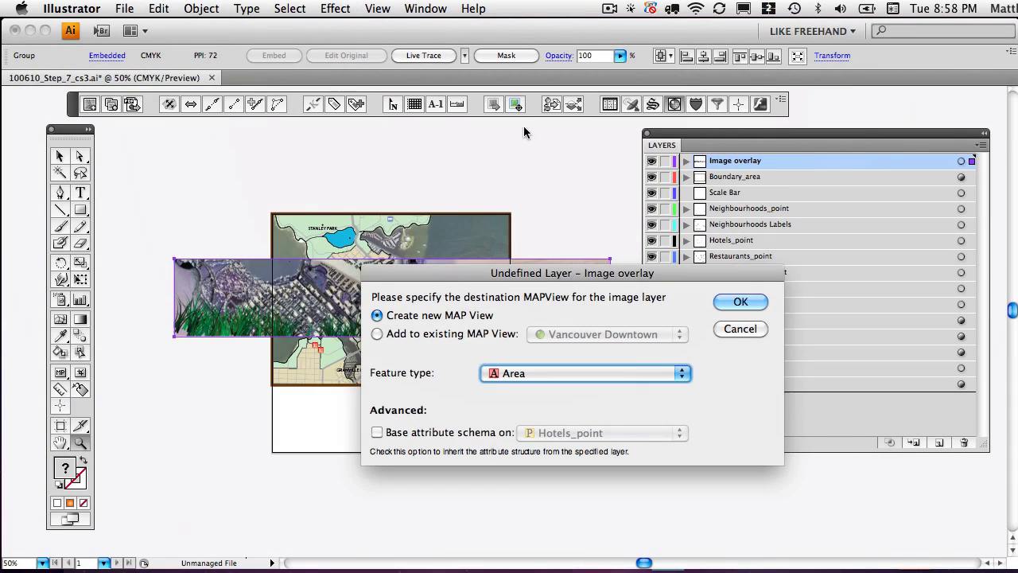
left_click_drag(539, 276, 408, 186)
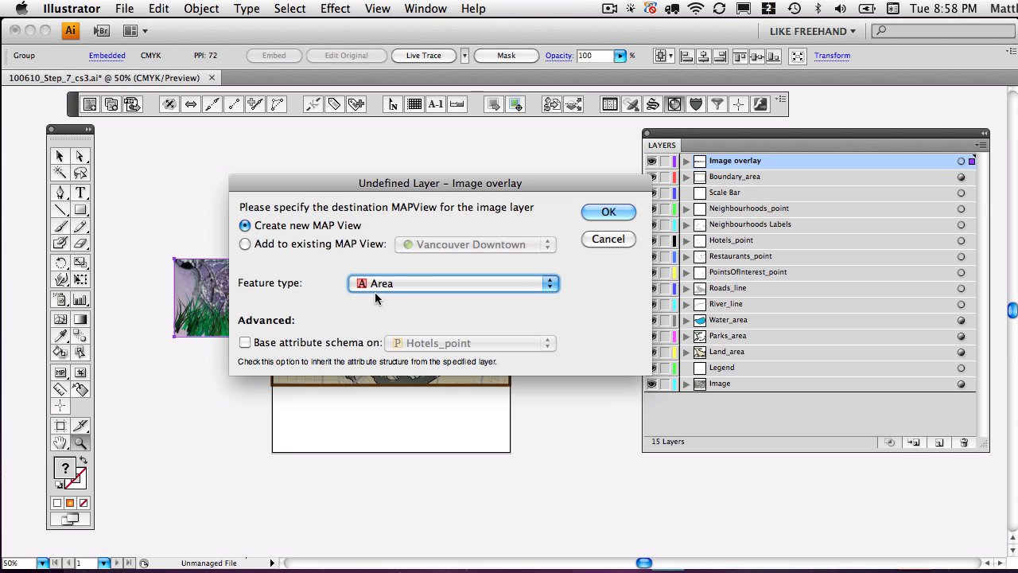
left_click(607, 212)
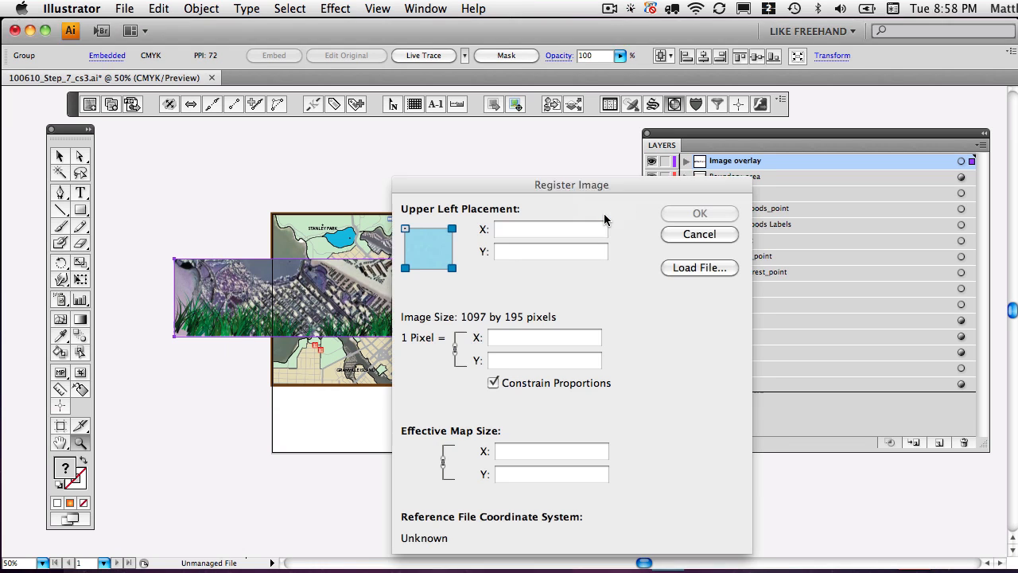
Load VancouverDowntown_modified2.tif from Raster Files as the registration reference and register the image with its georeferencing values
left_click(704, 269)
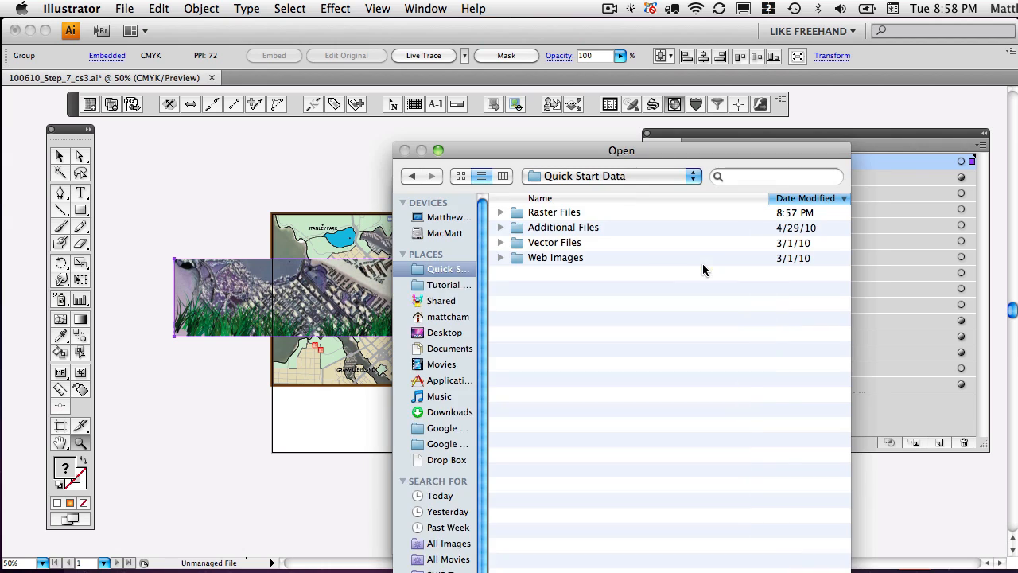
double_click(538, 213)
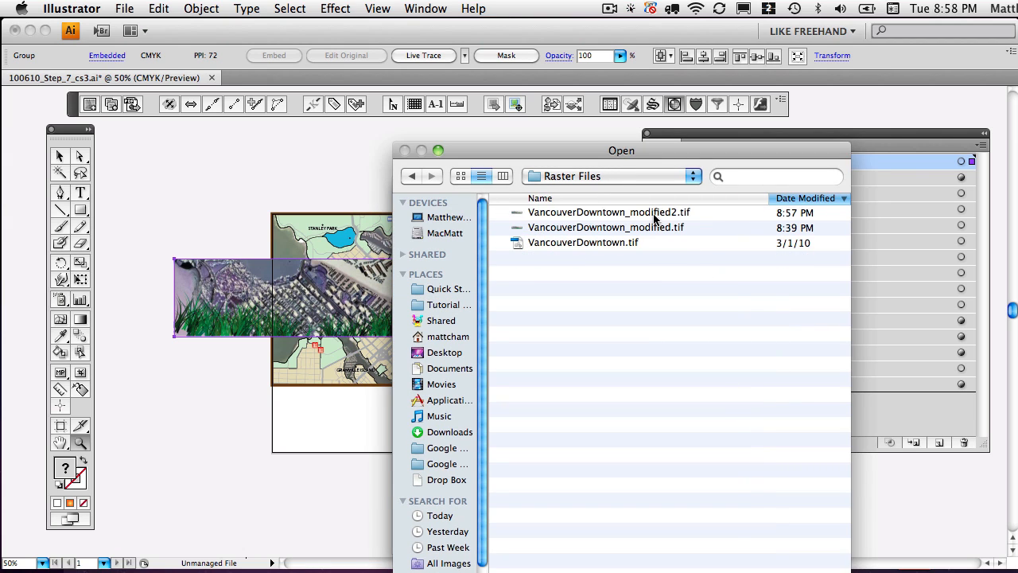
left_click(657, 213)
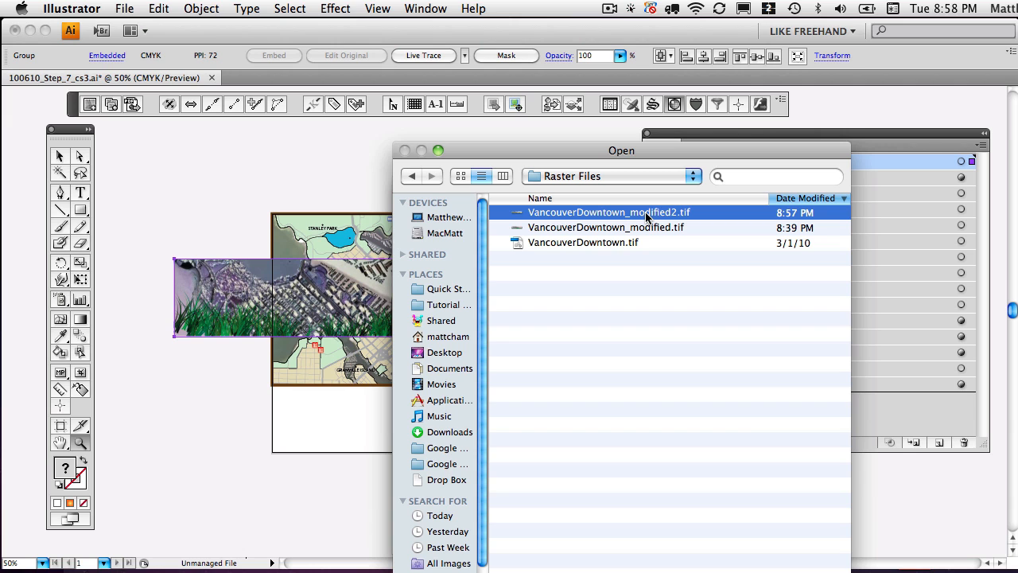
key("Return")
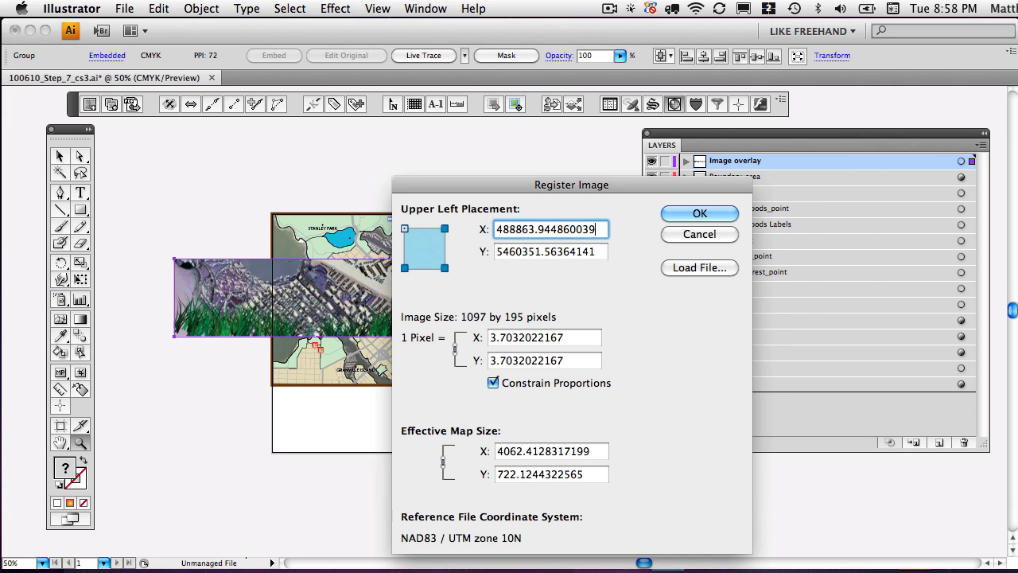
left_click(696, 214)
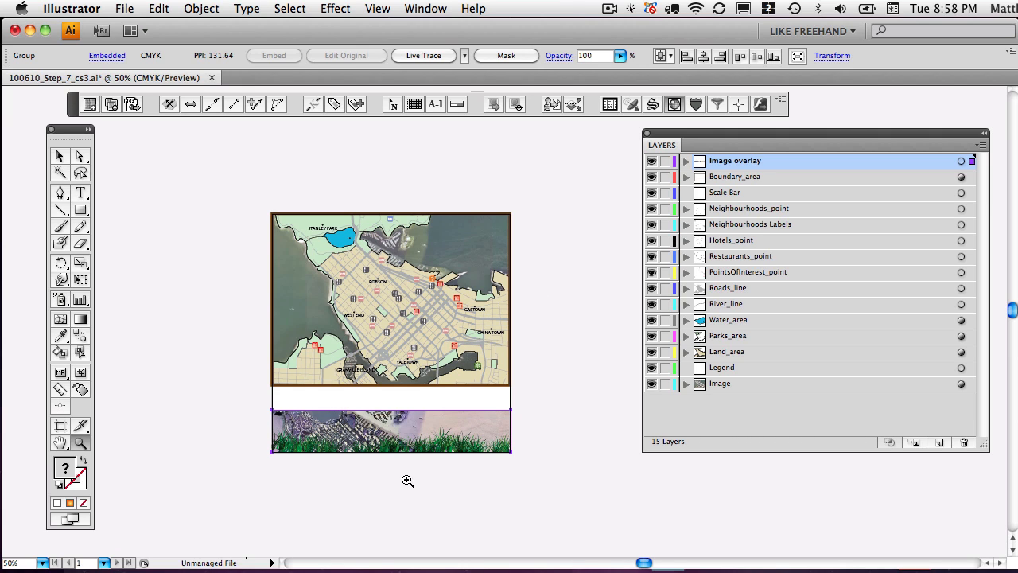
Move the Image overlay layer from MAP View 1 into the Vancouver Downtown MAP View and inspect its alignment with the map
left_click_drag(657, 529, 393, 181)
left_click_drag(455, 472, 882, 124)
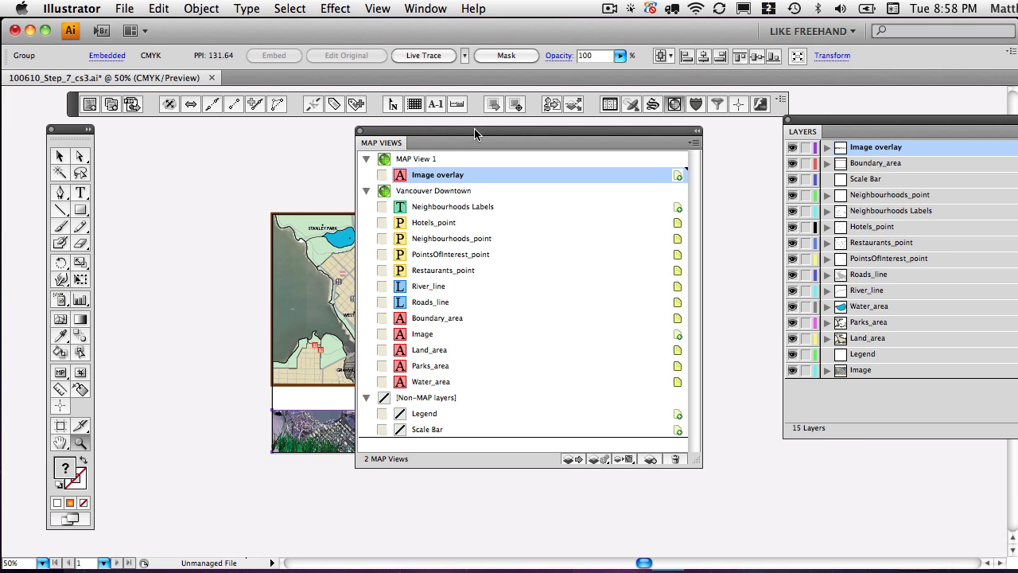
left_click_drag(472, 130, 661, 170)
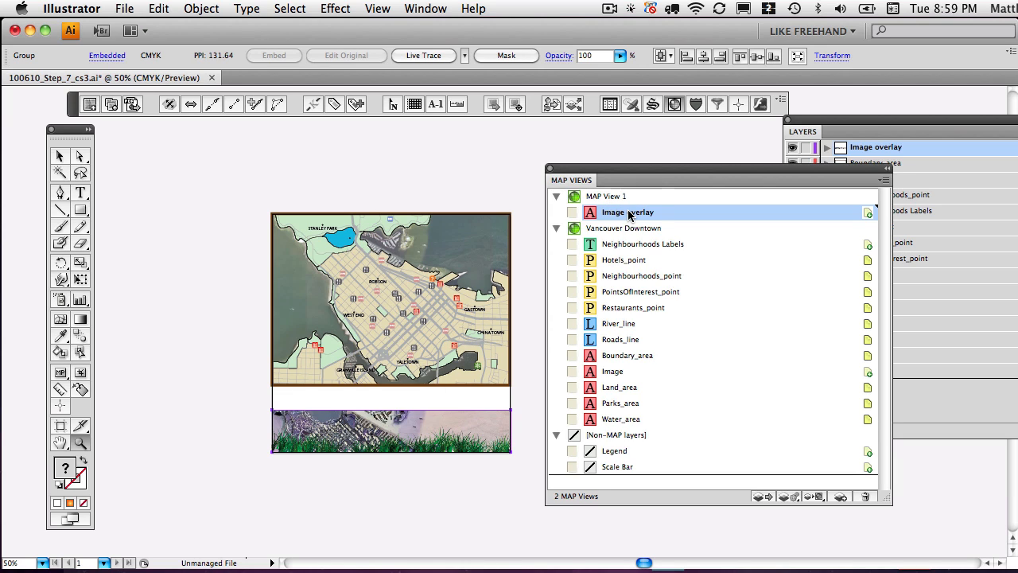
left_click_drag(611, 213, 620, 231)
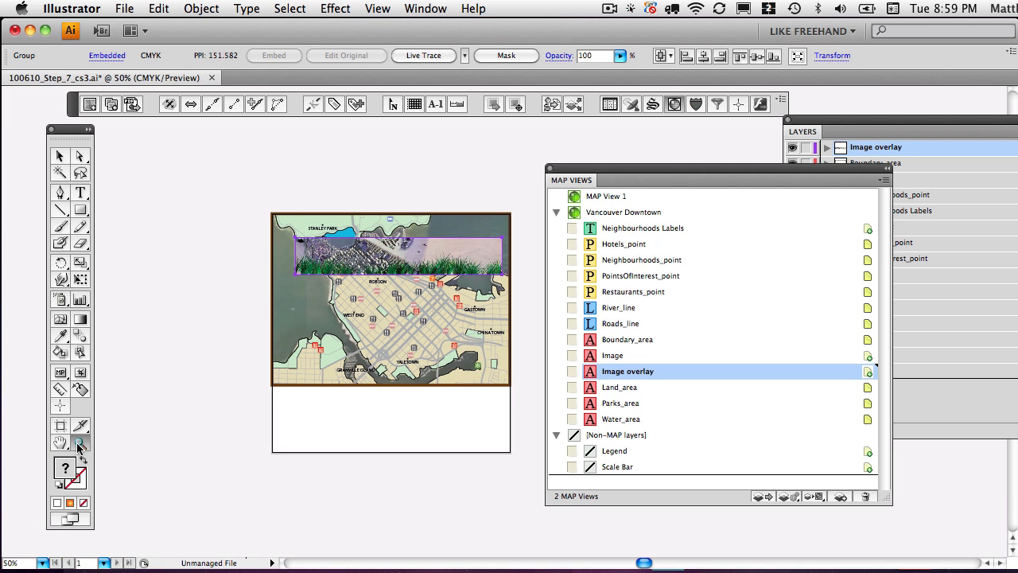
left_click_drag(451, 212, 347, 301)
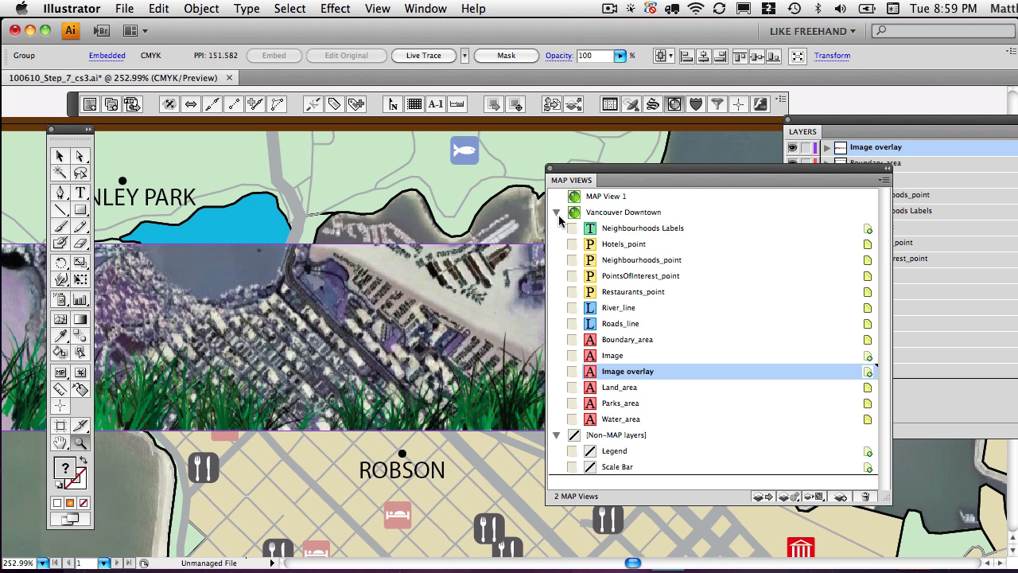
Close the MAP Views display and open the Transparency settings for the overlay image, placing them clear of the strip
left_click(550, 169)
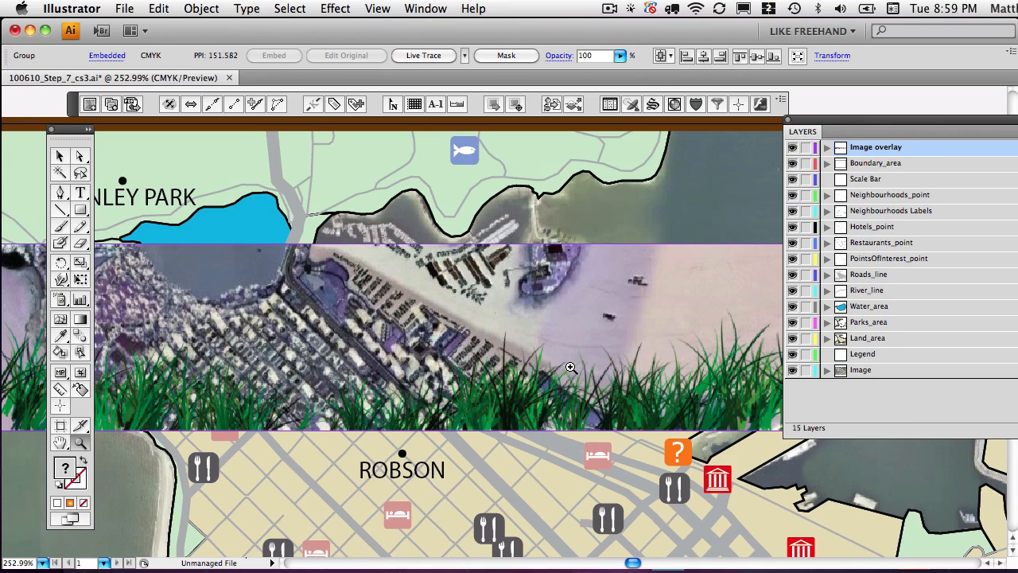
left_click_drag(602, 362, 525, 328)
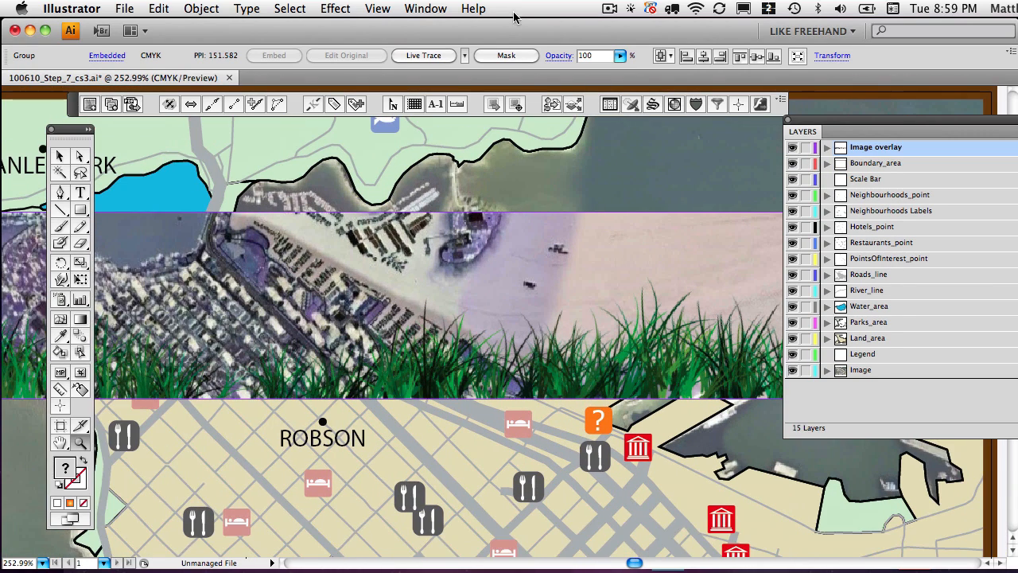
left_click(417, 8)
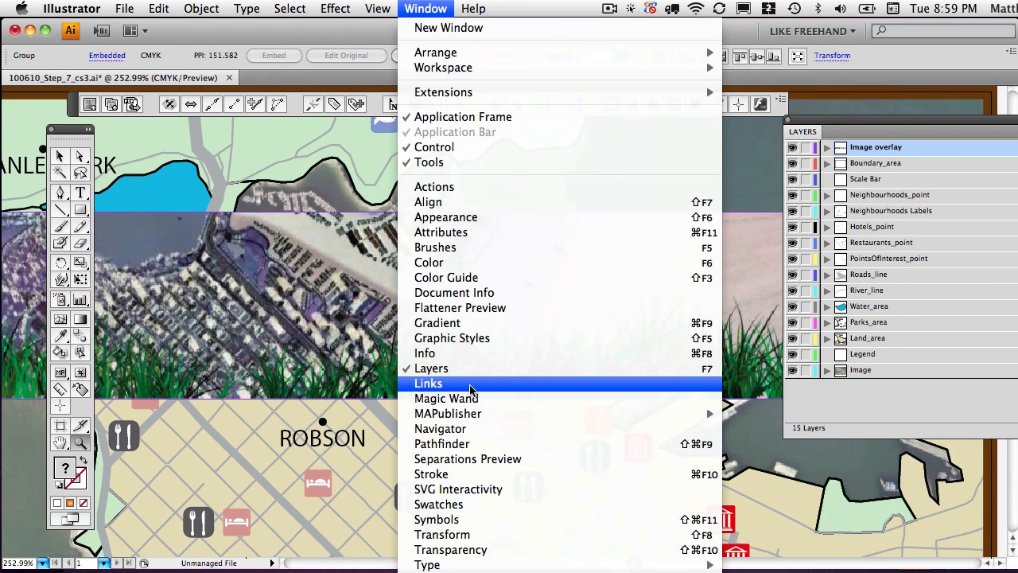
left_click(468, 549)
left_click_drag(555, 273, 604, 118)
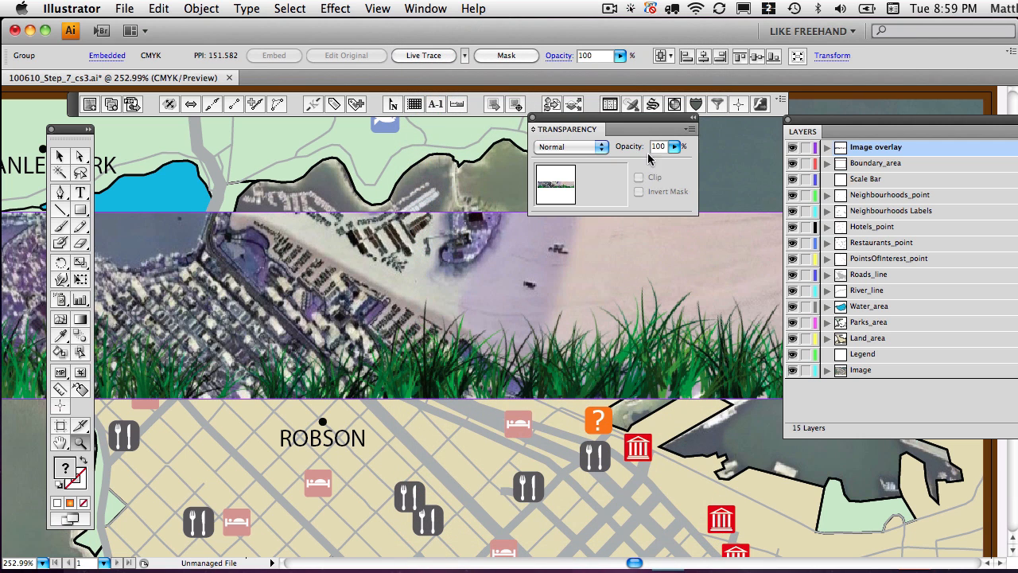
Check the overlay strip against the underlying map with the opacity control, ending at 100%, and view the whole strip
left_click(673, 145)
mouse_move(668, 161)
left_mouse_down()
mouse_move(603, 165)
mouse_move(676, 165)
left_mouse_up()
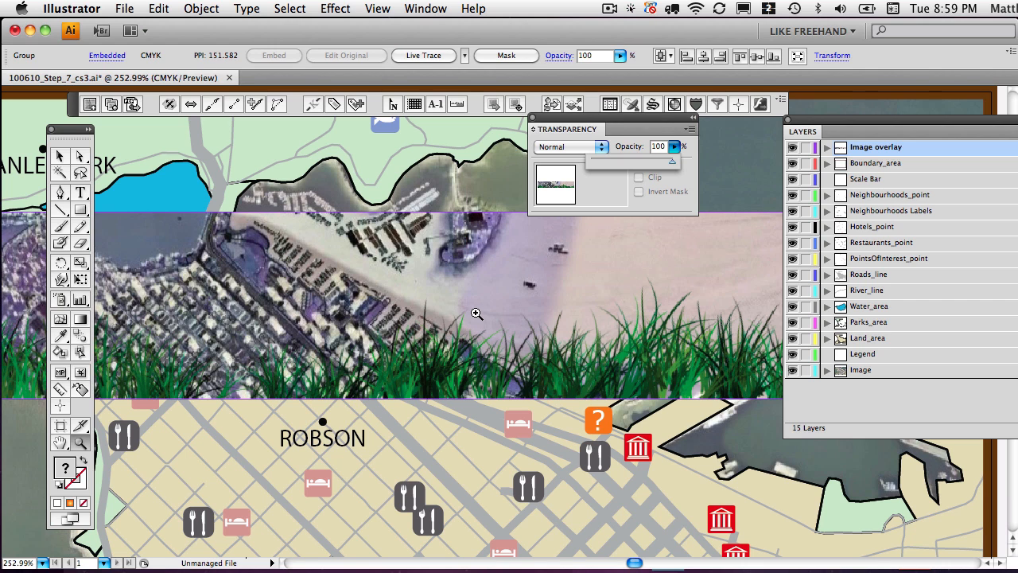
left_click(477, 314, "alt")
left_click(479, 314, "alt")
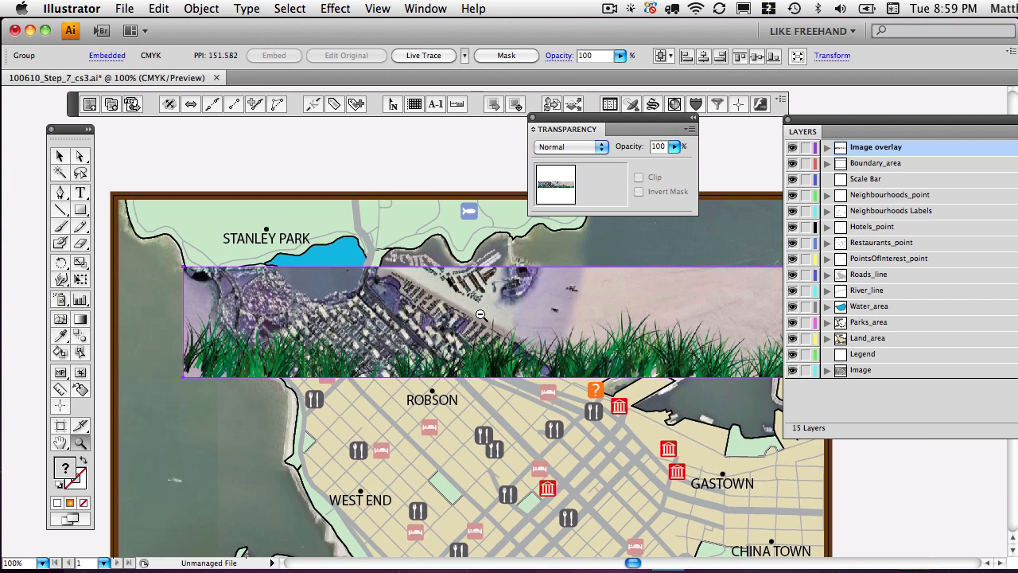
left_click(479, 315, "alt")
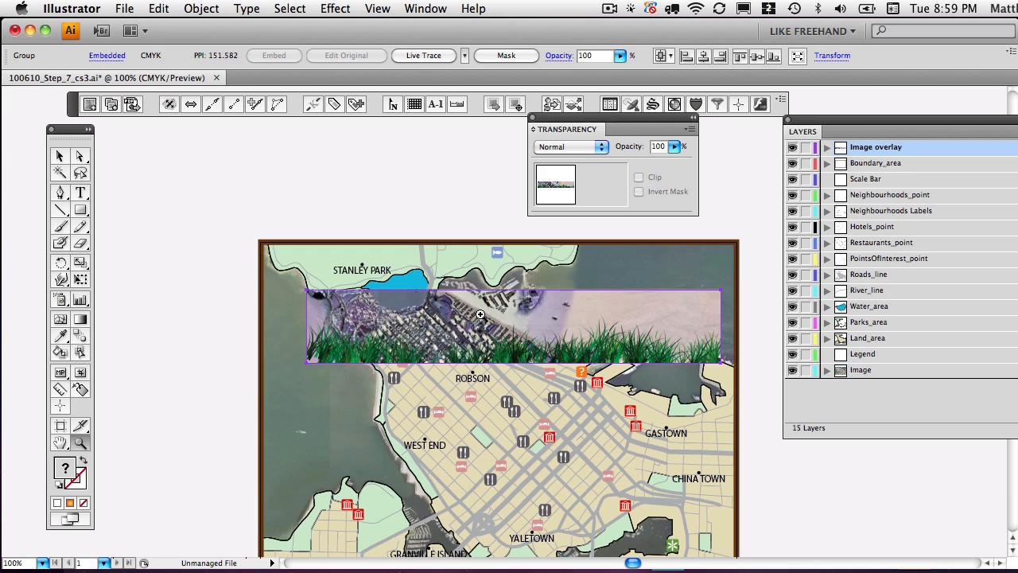